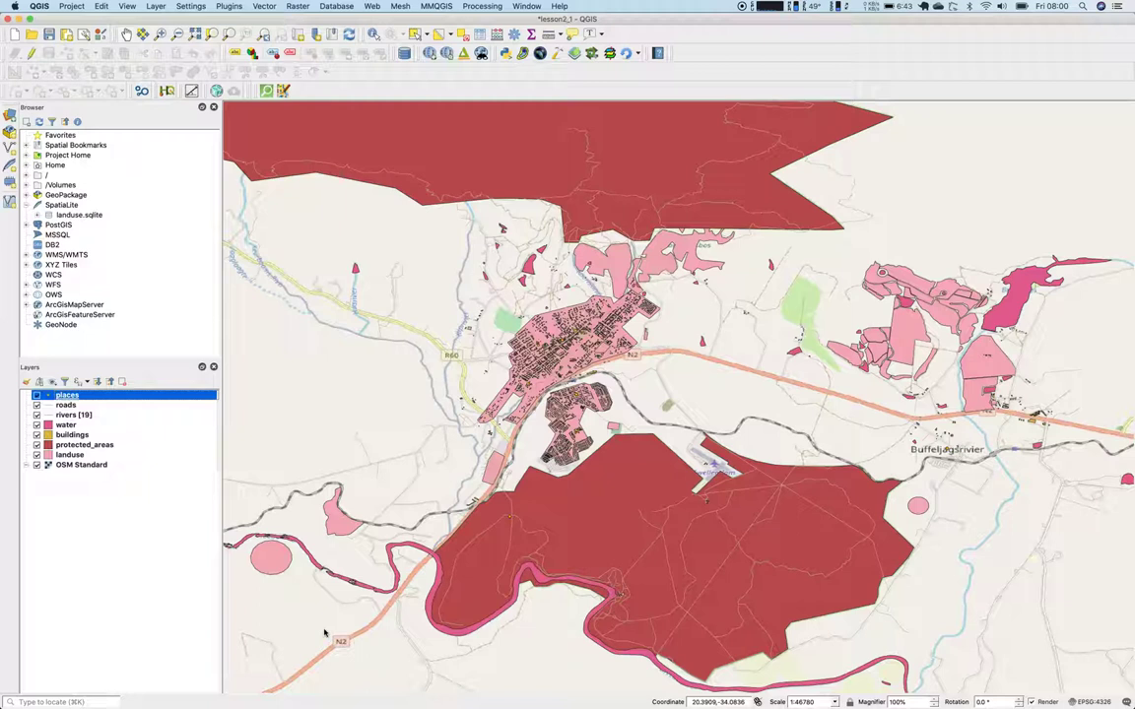
Open the places layer's attribute table and widen its name column to show full names
{"action": "right_click", "coordinate": [77, 392]}
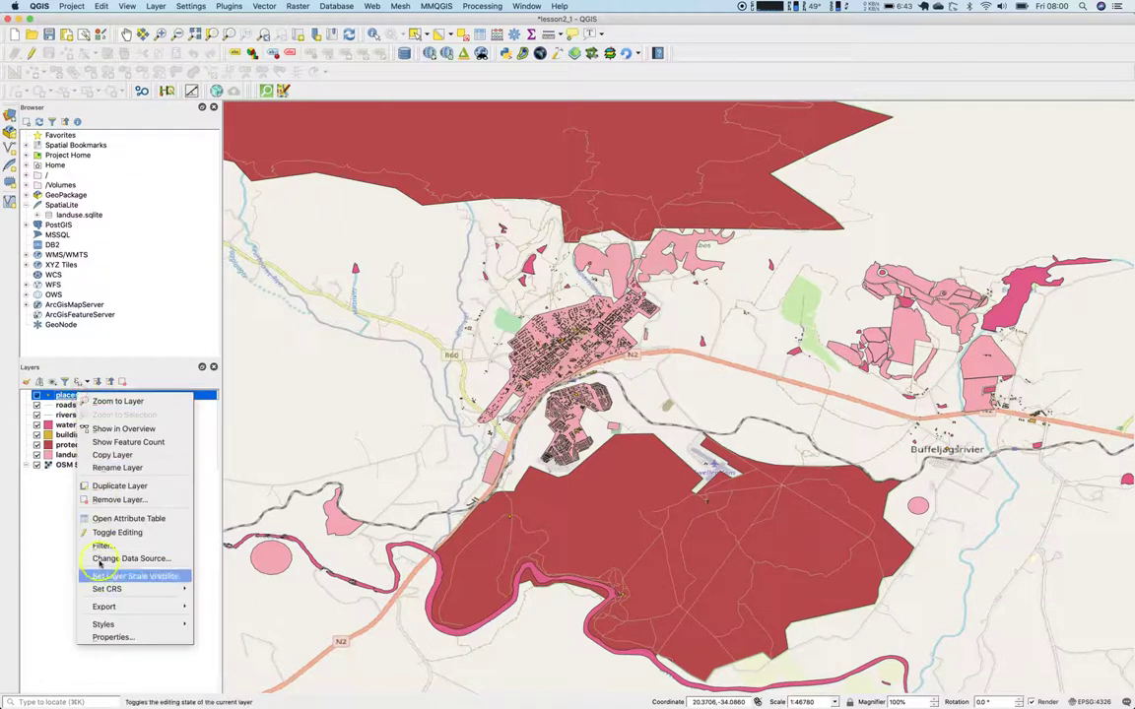
{"action": "left_click", "coordinate": [110, 518]}
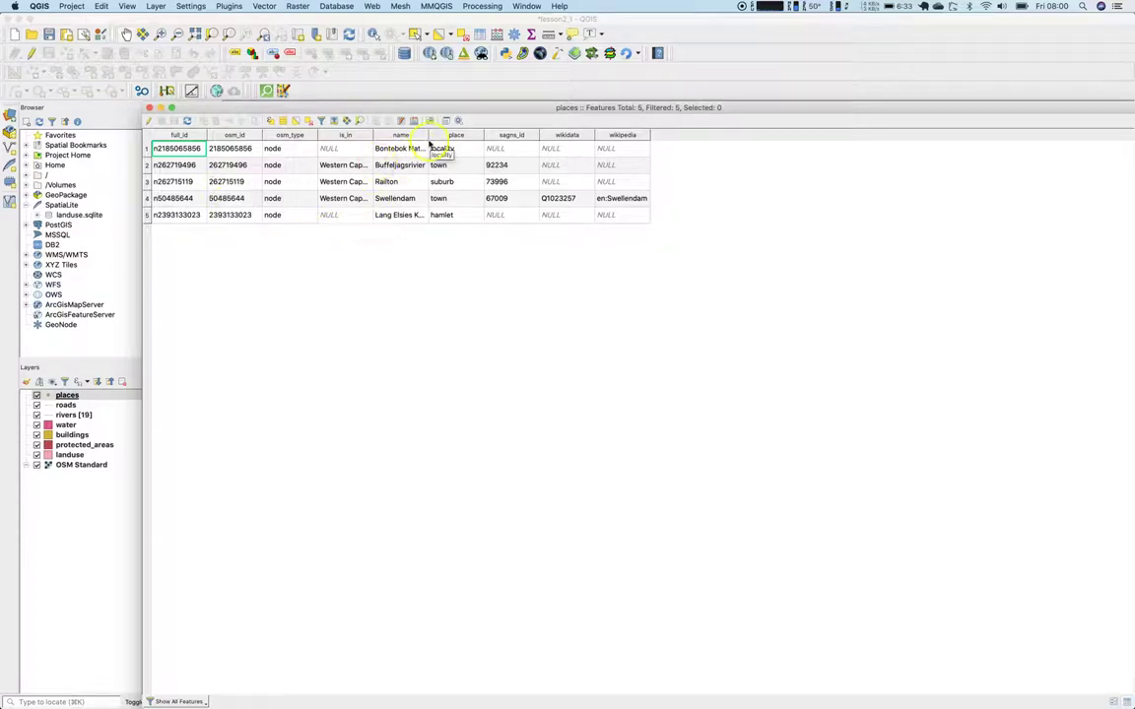
{"action": "left_click_drag", "start_coordinate": [426, 136], "coordinate": [504, 137]}
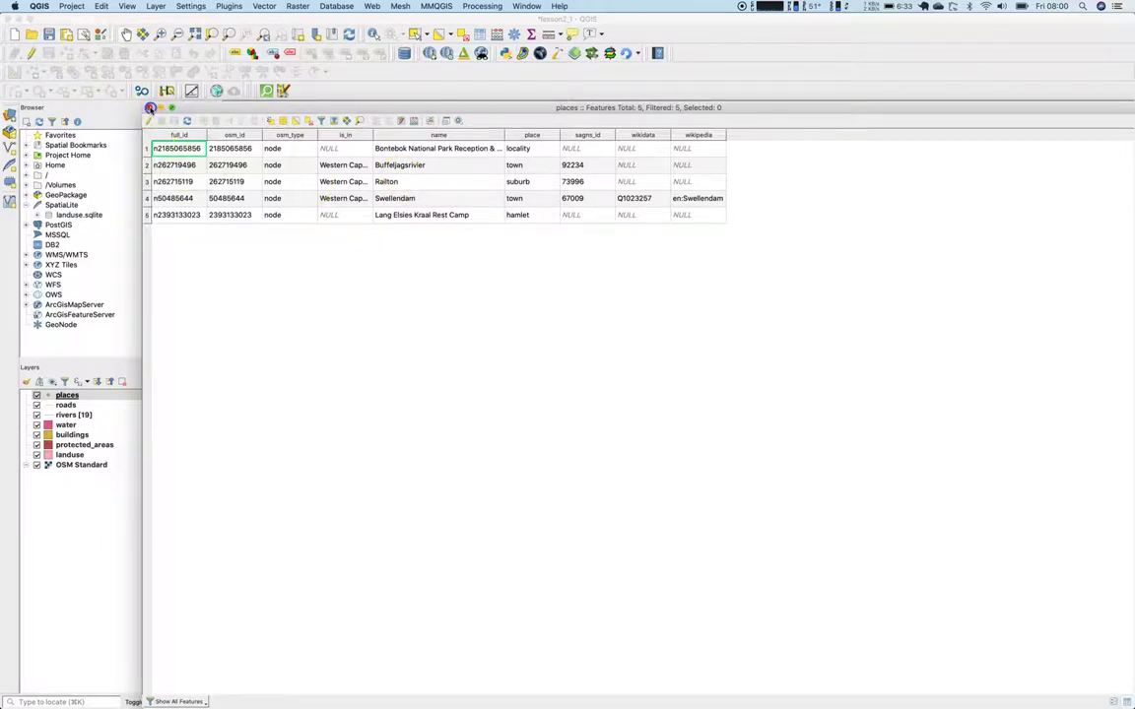
Close the attribute table and open the places layer's label properties
{"action": "left_click", "coordinate": [148, 107]}
{"action": "left_click", "coordinate": [69, 395]}
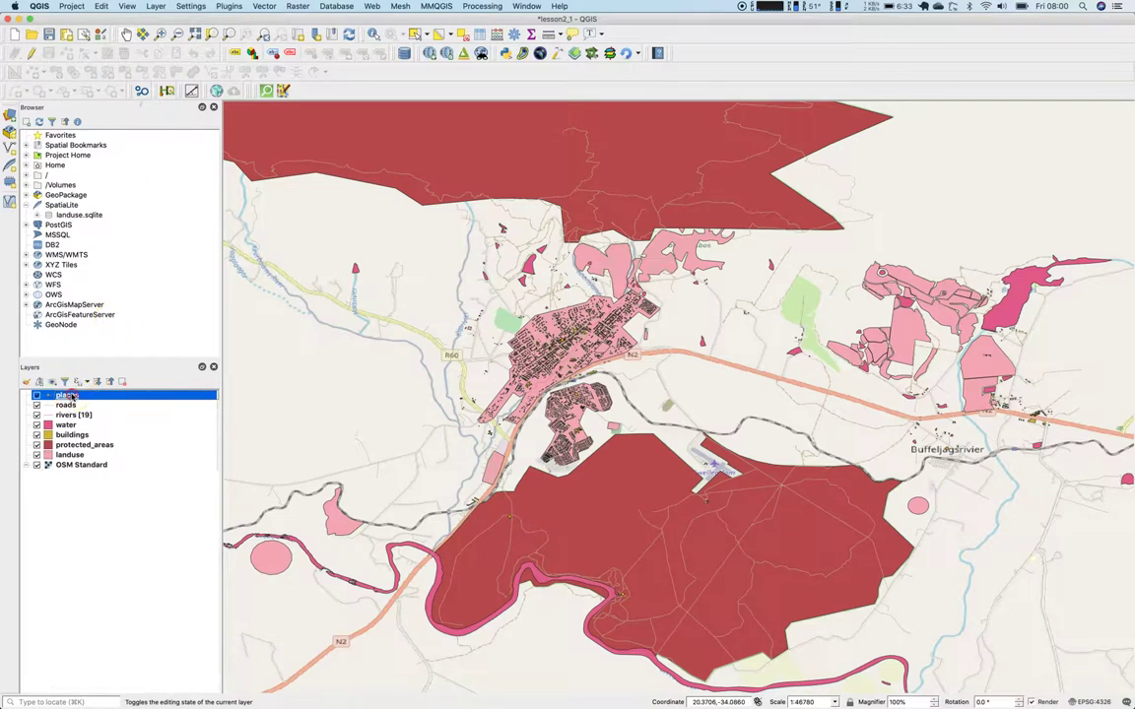
{"action": "right_click", "coordinate": [71, 396]}
{"action": "left_click", "coordinate": [64, 391]}
{"action": "double_click", "coordinate": [64, 395]}
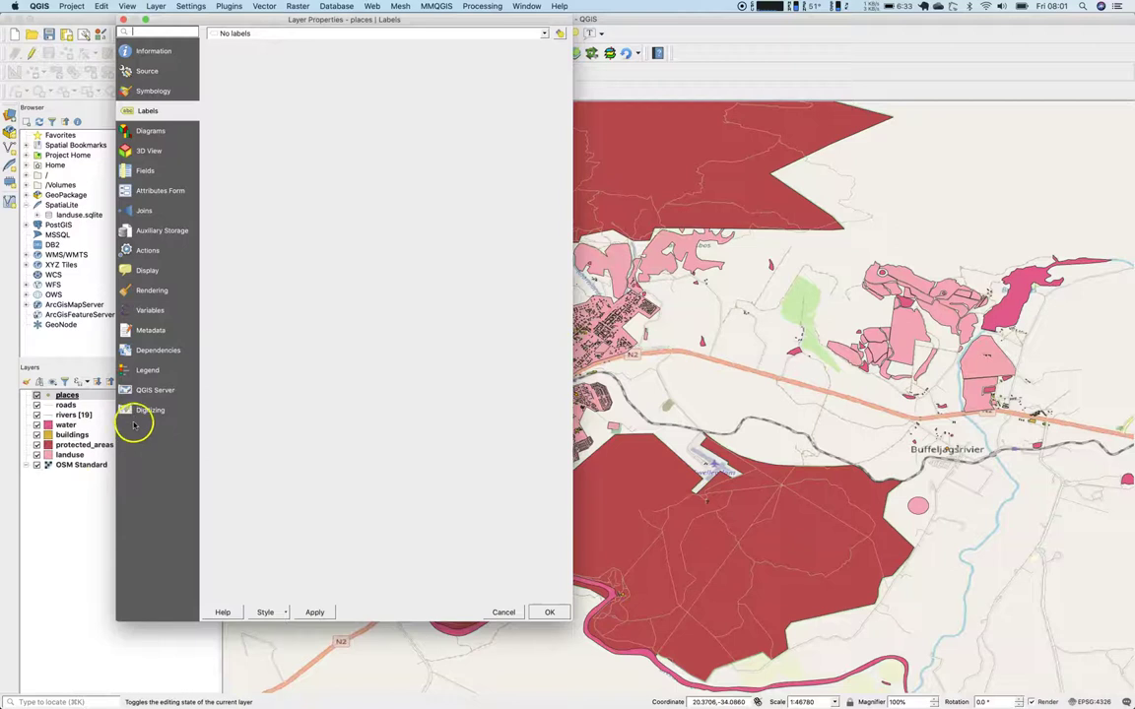
{"action": "left_click", "coordinate": [152, 91]}
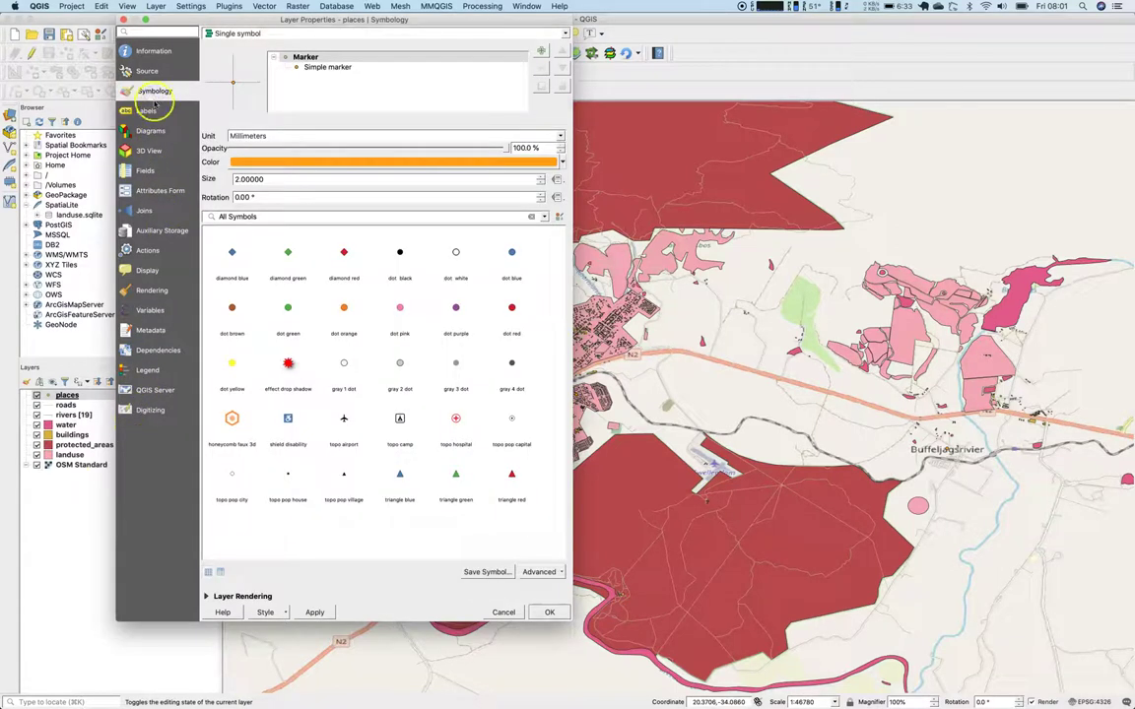
{"action": "left_click", "coordinate": [150, 111]}
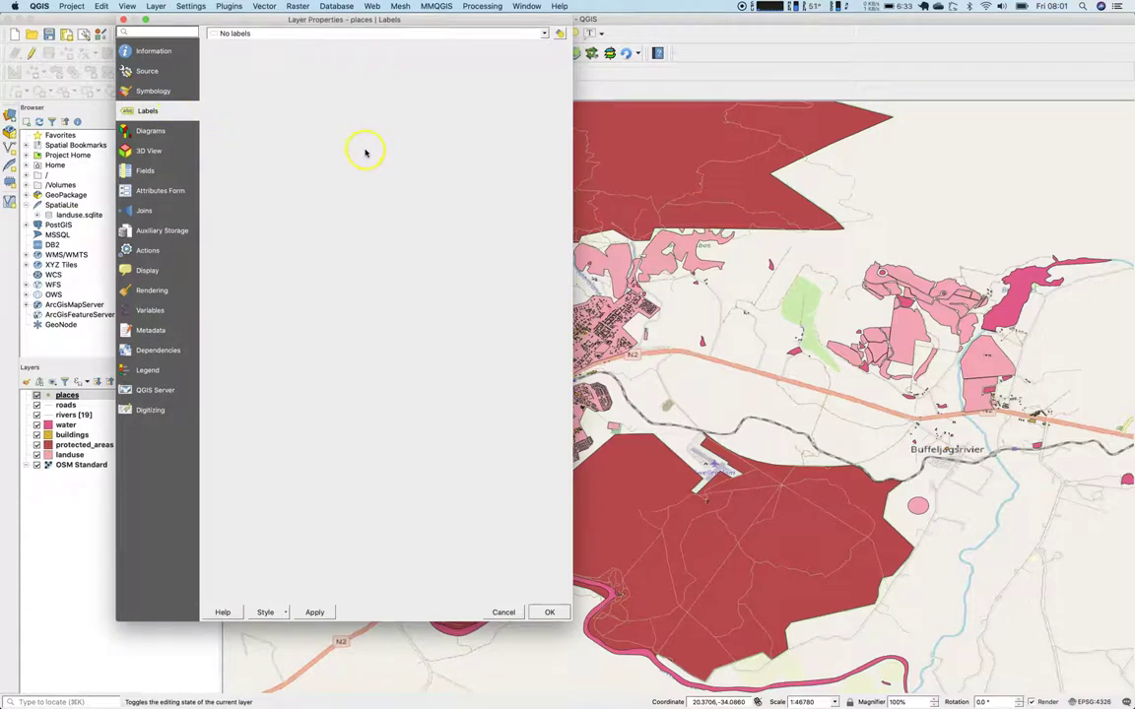
Switch labeling to Single labels using the name attribute as the value
{"action": "left_click", "coordinate": [387, 32]}
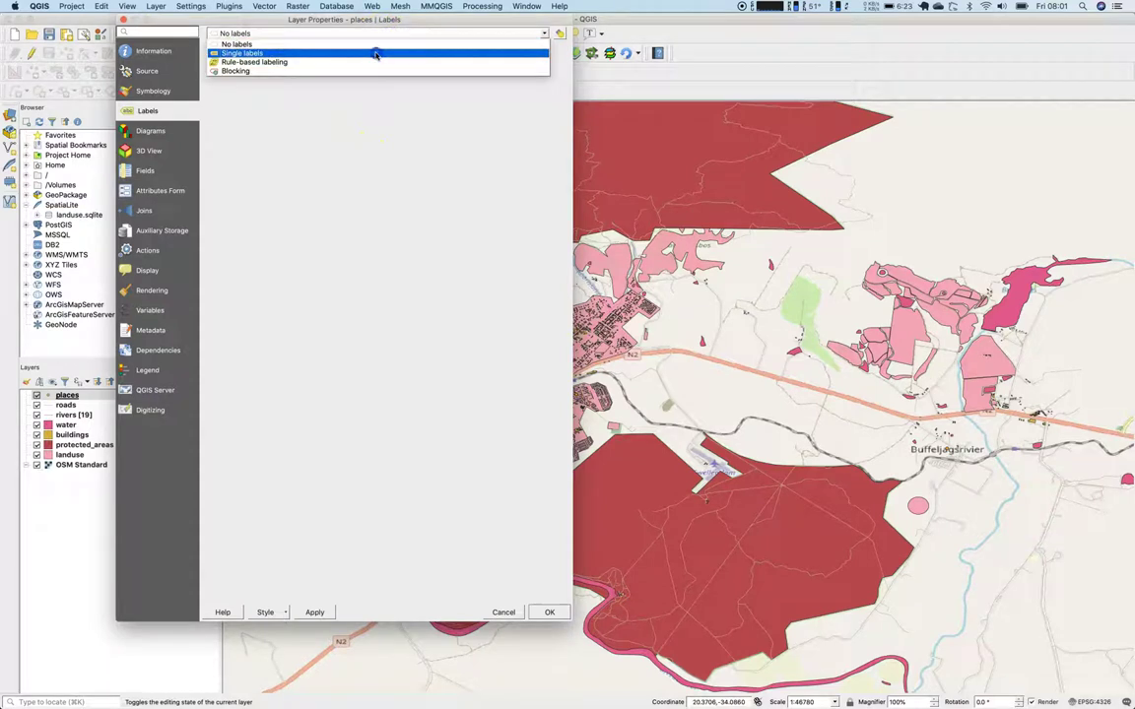
{"action": "left_click", "coordinate": [375, 54]}
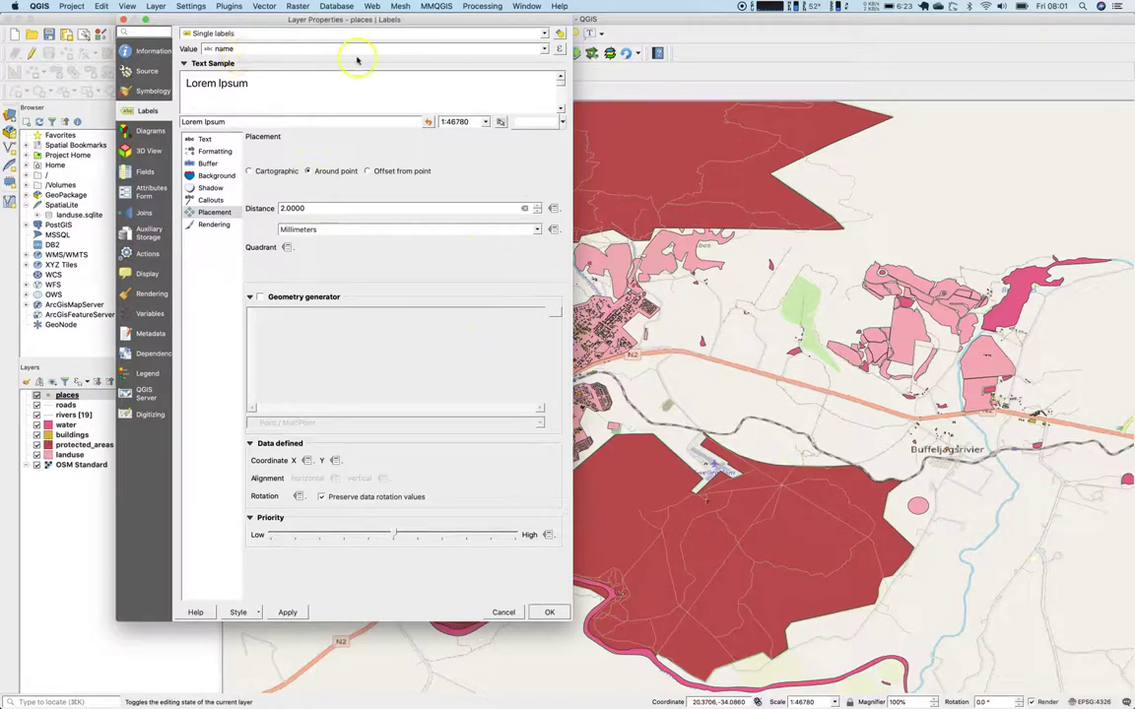
{"action": "left_click", "coordinate": [541, 51]}
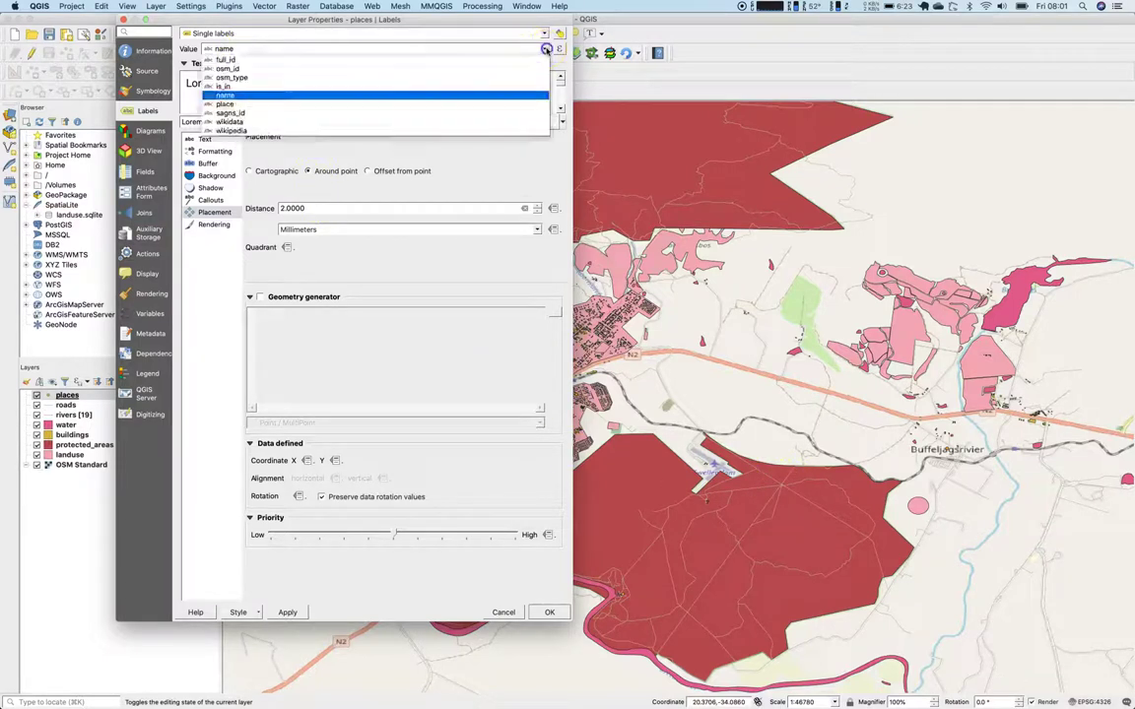
{"action": "left_click", "coordinate": [315, 96]}
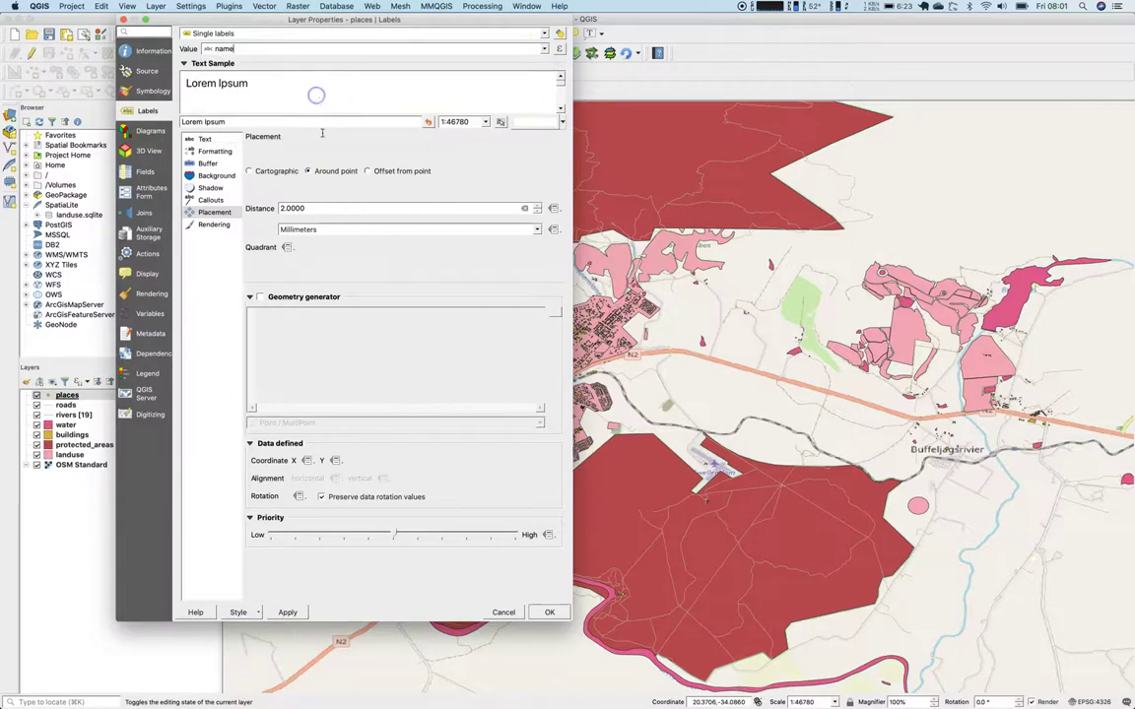
Set the label text size to 20, apply it and close the properties
{"action": "left_click", "coordinate": [203, 138]}
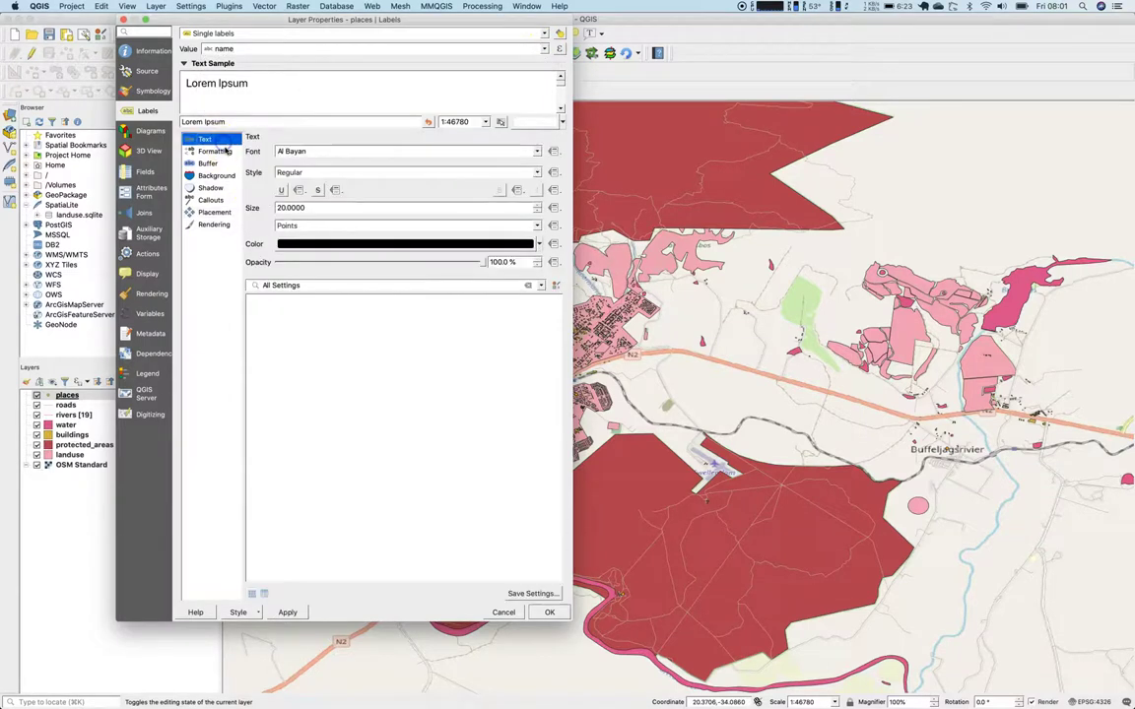
{"action": "left_click", "coordinate": [280, 207]}
{"action": "type", "text": "1"}
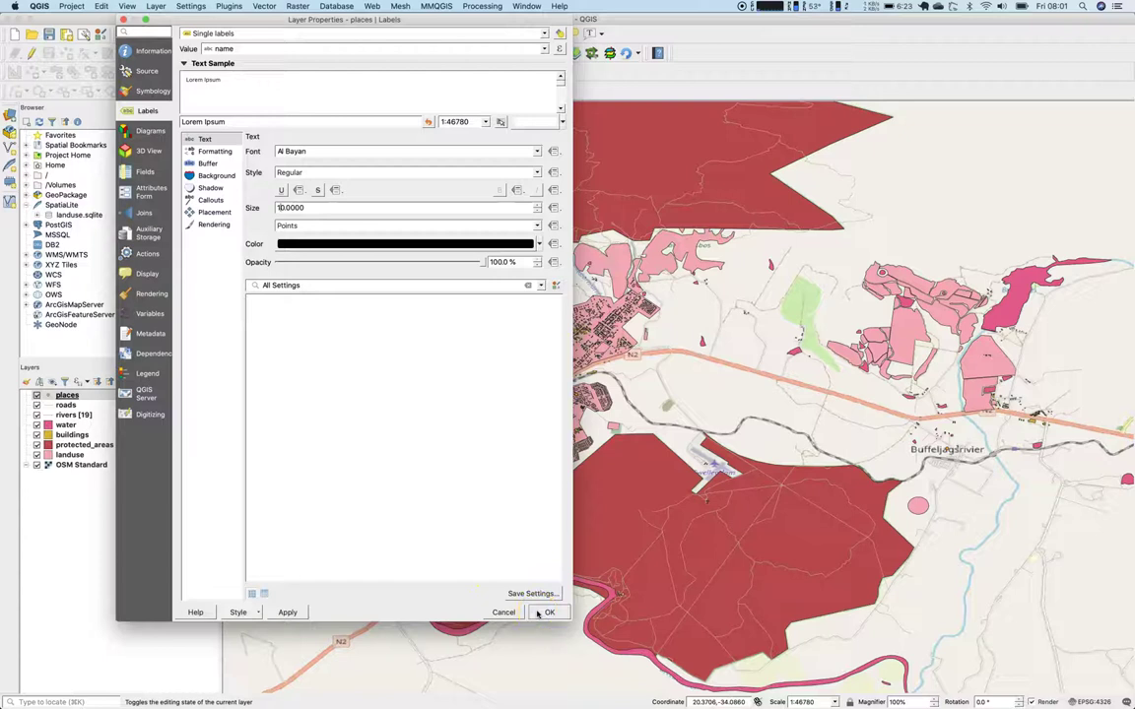
{"action": "left_click", "coordinate": [292, 614]}
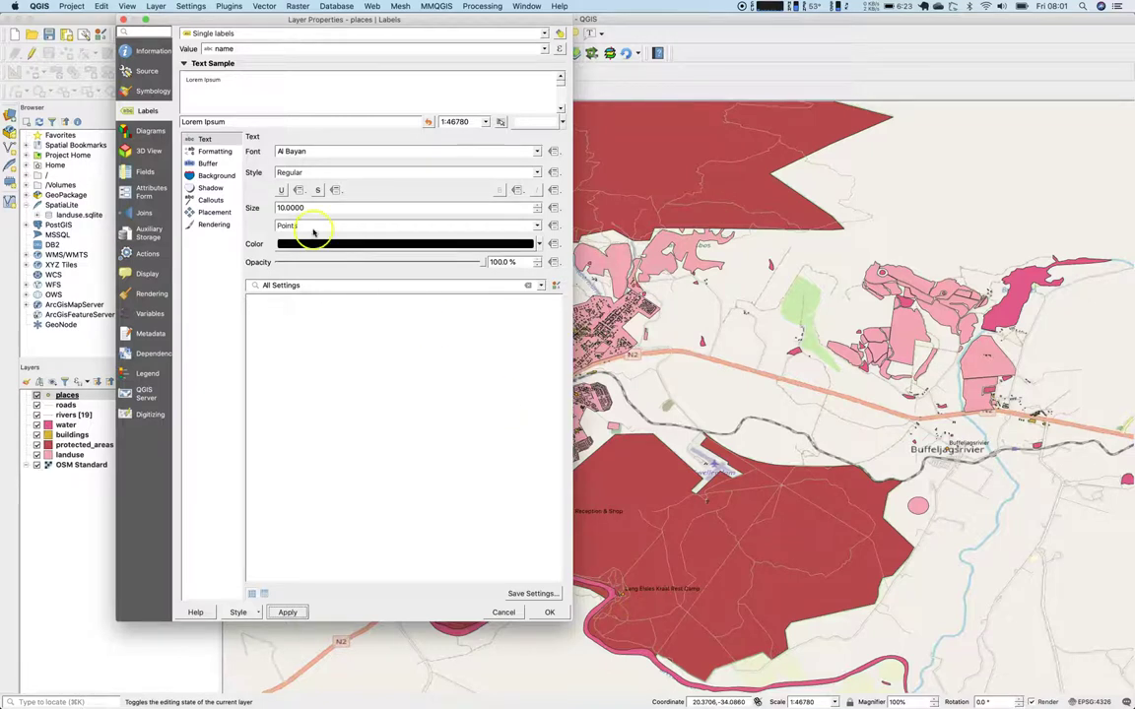
{"action": "left_click", "coordinate": [279, 208]}
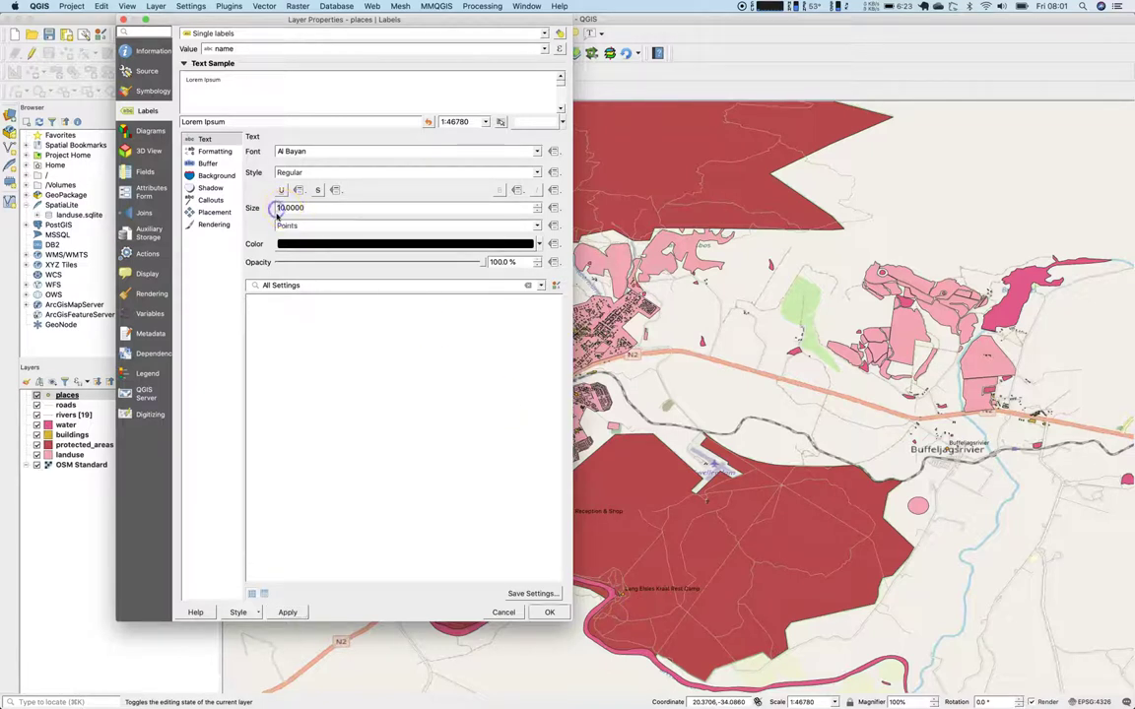
{"action": "type", "text": "20"}
{"action": "left_click", "coordinate": [284, 611]}
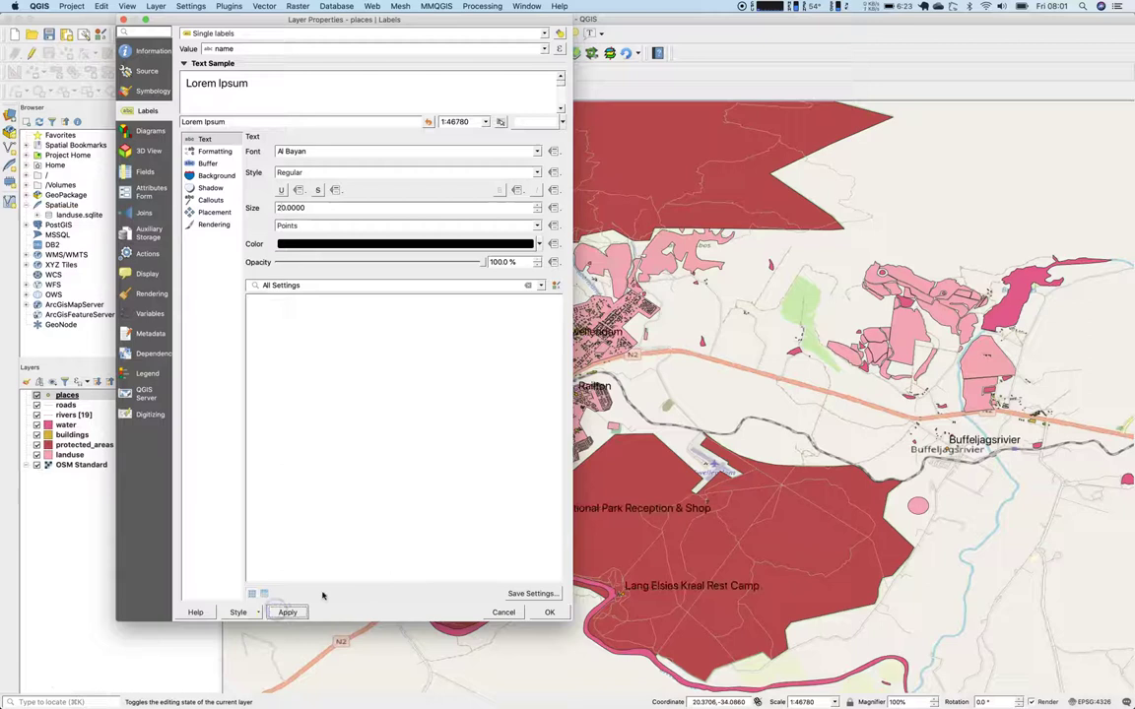
{"action": "left_click", "coordinate": [549, 612]}
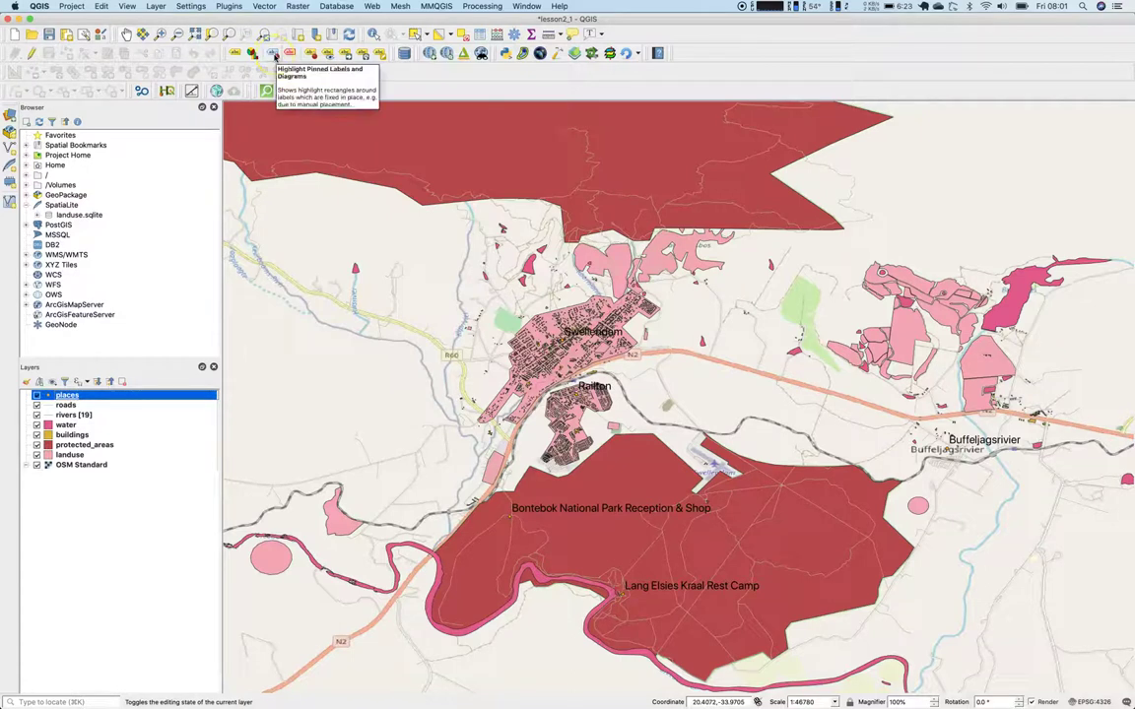
{"action": "right_click", "coordinate": [427, 88]}
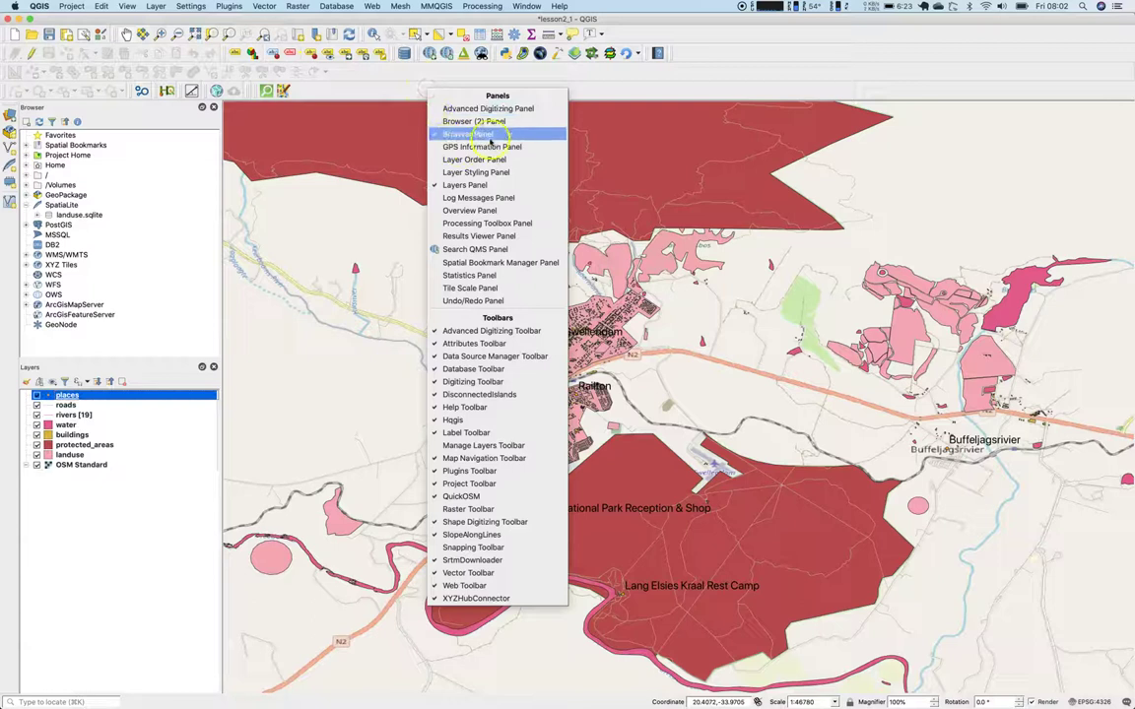
{"action": "right_click", "coordinate": [383, 95]}
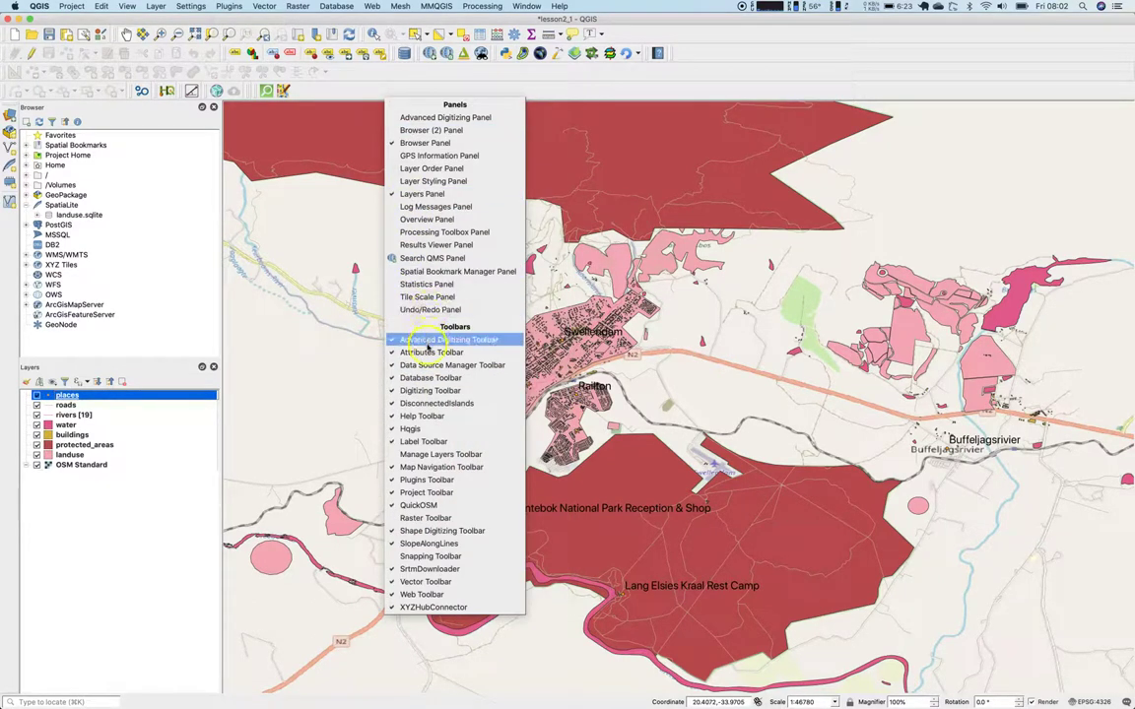
{"action": "left_click", "coordinate": [439, 442]}
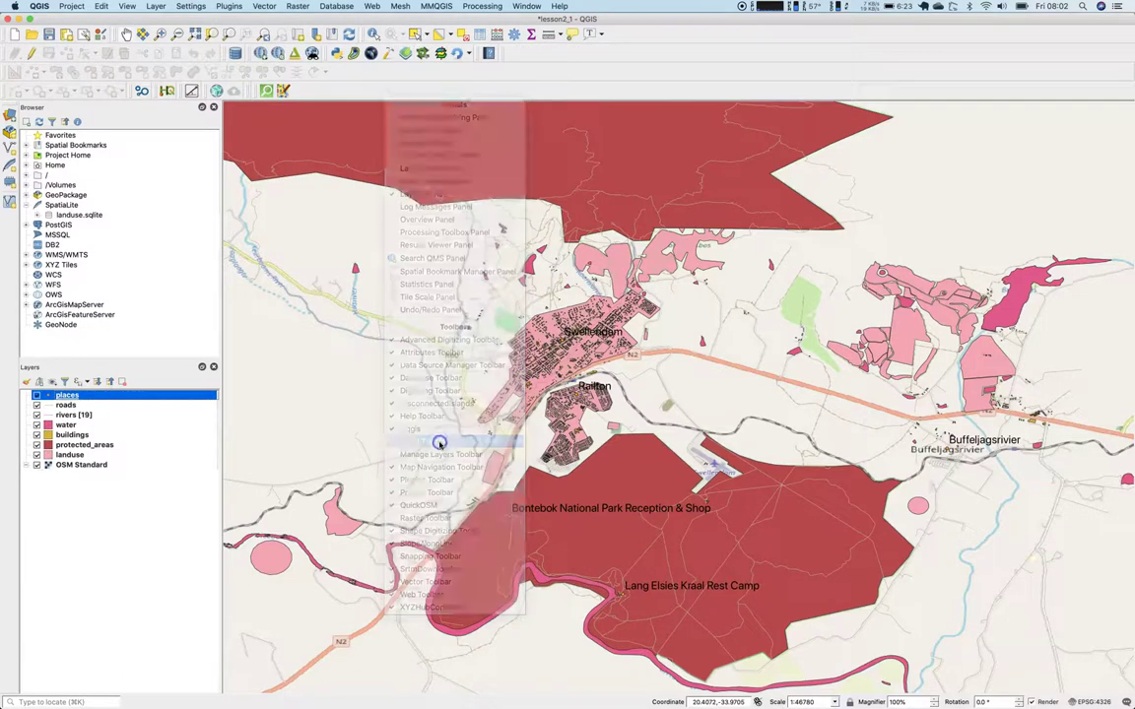
{"action": "right_click", "coordinate": [341, 79]}
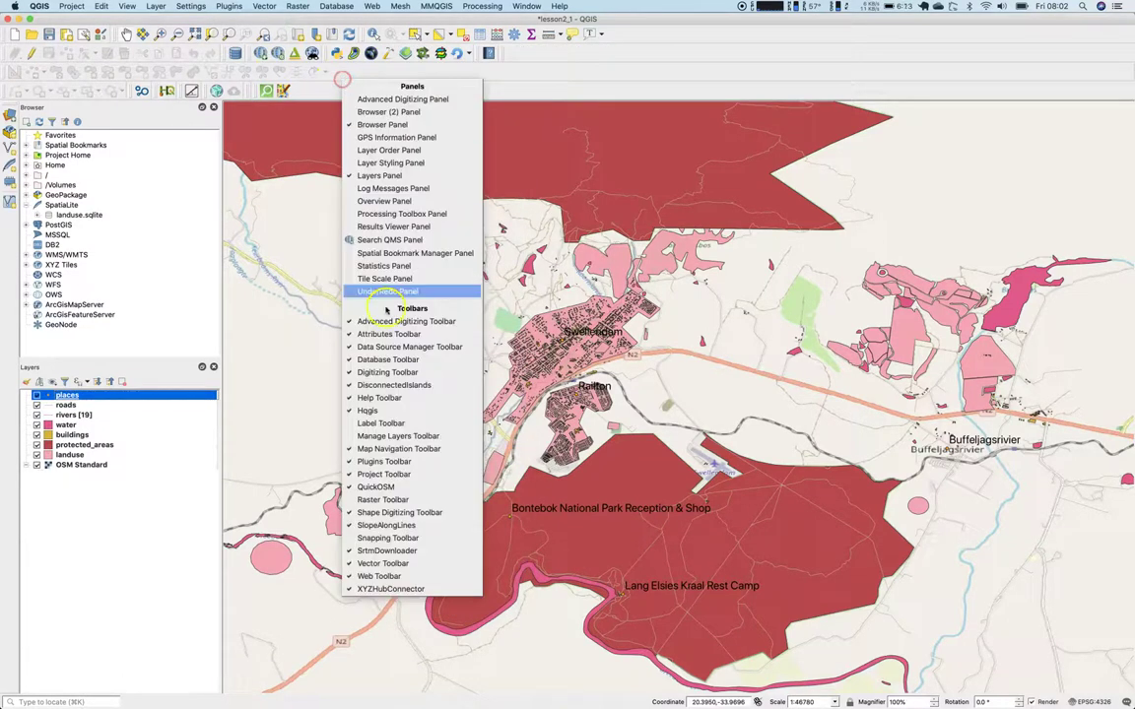
{"action": "left_click", "coordinate": [389, 425]}
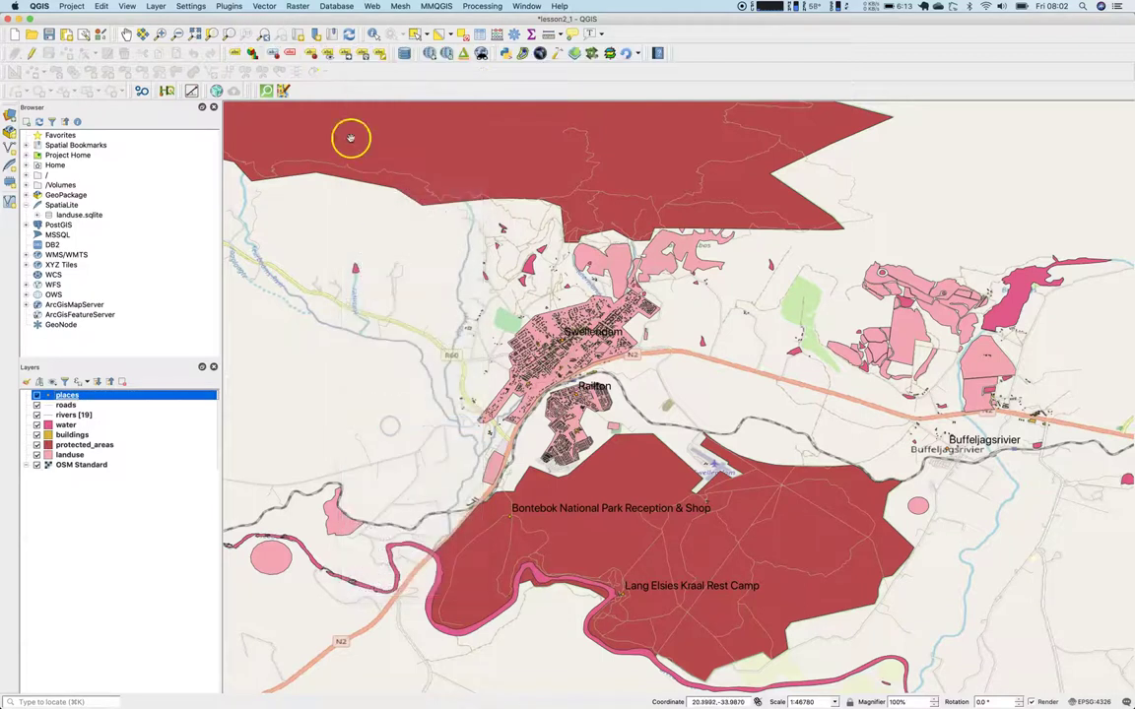
{"action": "left_click", "coordinate": [235, 54]}
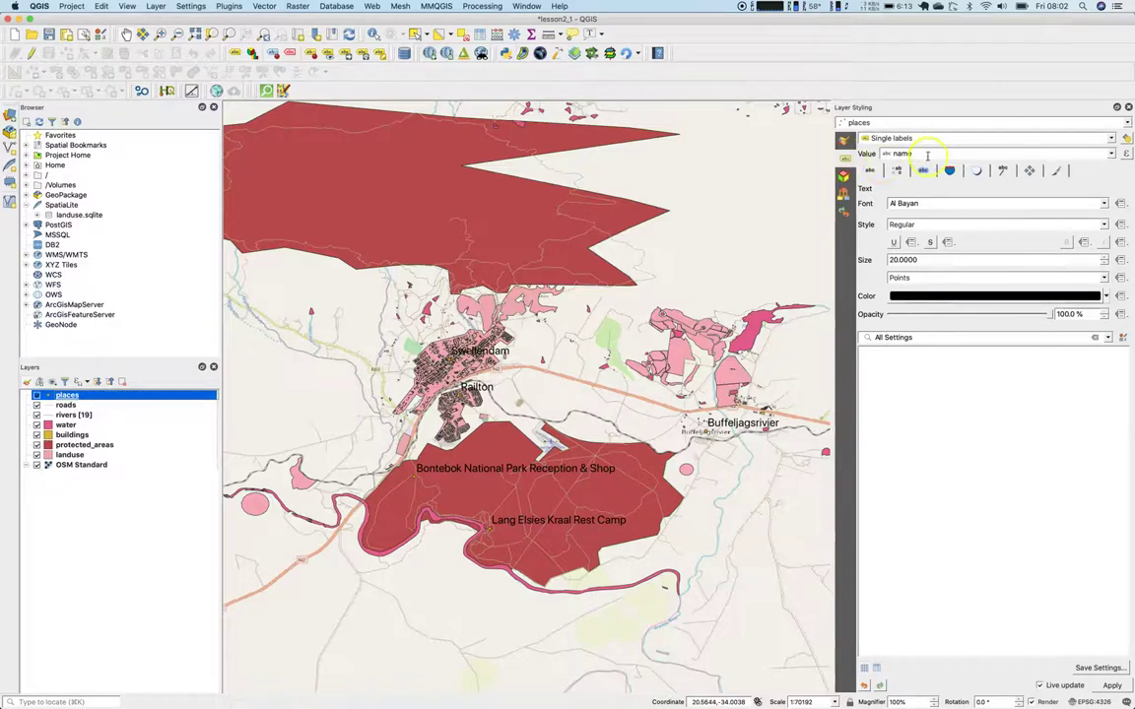
{"action": "key", "text": "F7"}
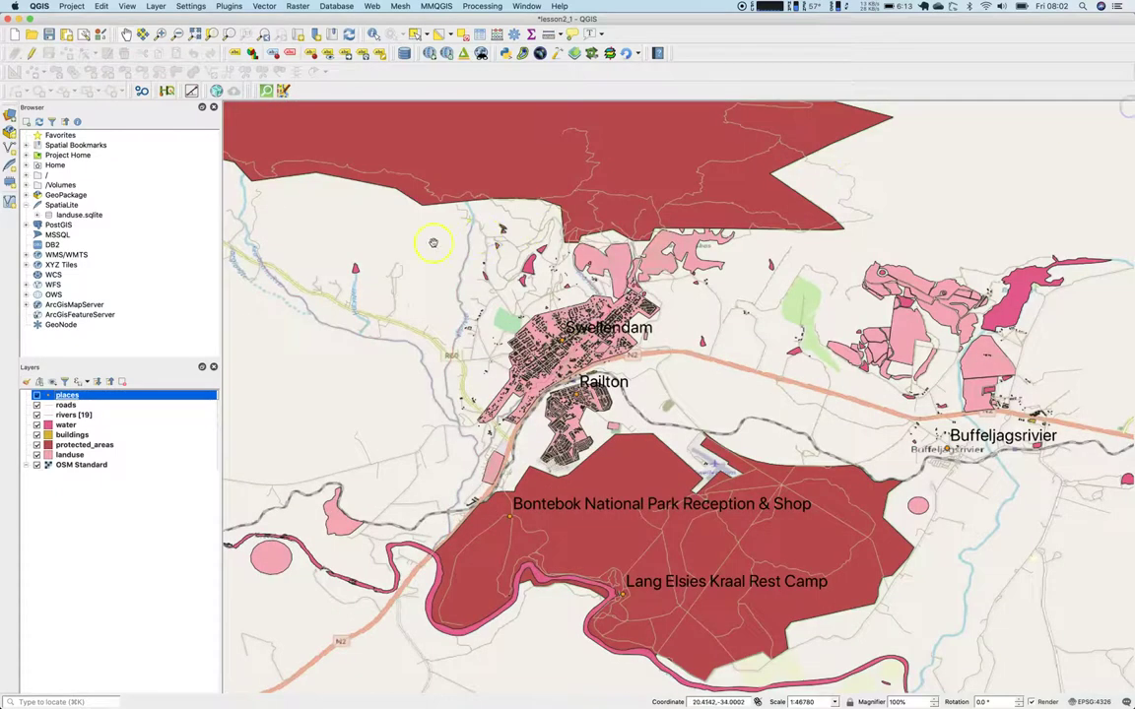
Change the places label font from Al Bayan to Arial, apply, and close the properties
{"action": "double_click", "coordinate": [61, 397]}
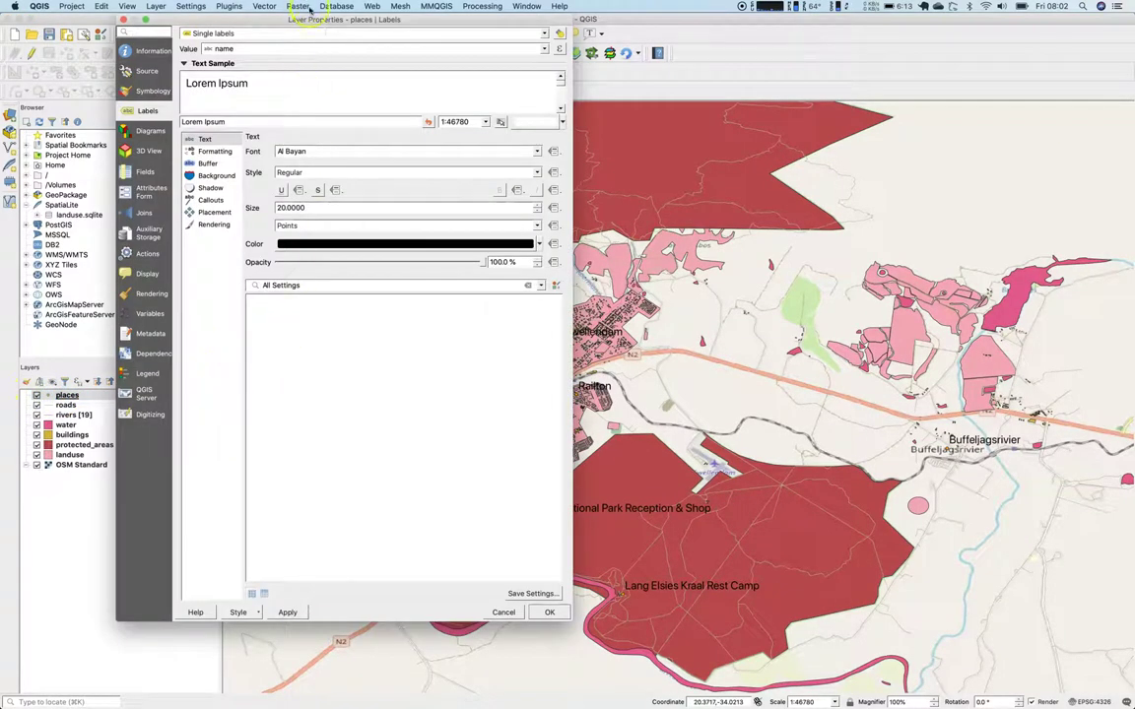
{"action": "left_click_drag", "start_coordinate": [296, 19], "coordinate": [219, 41]}
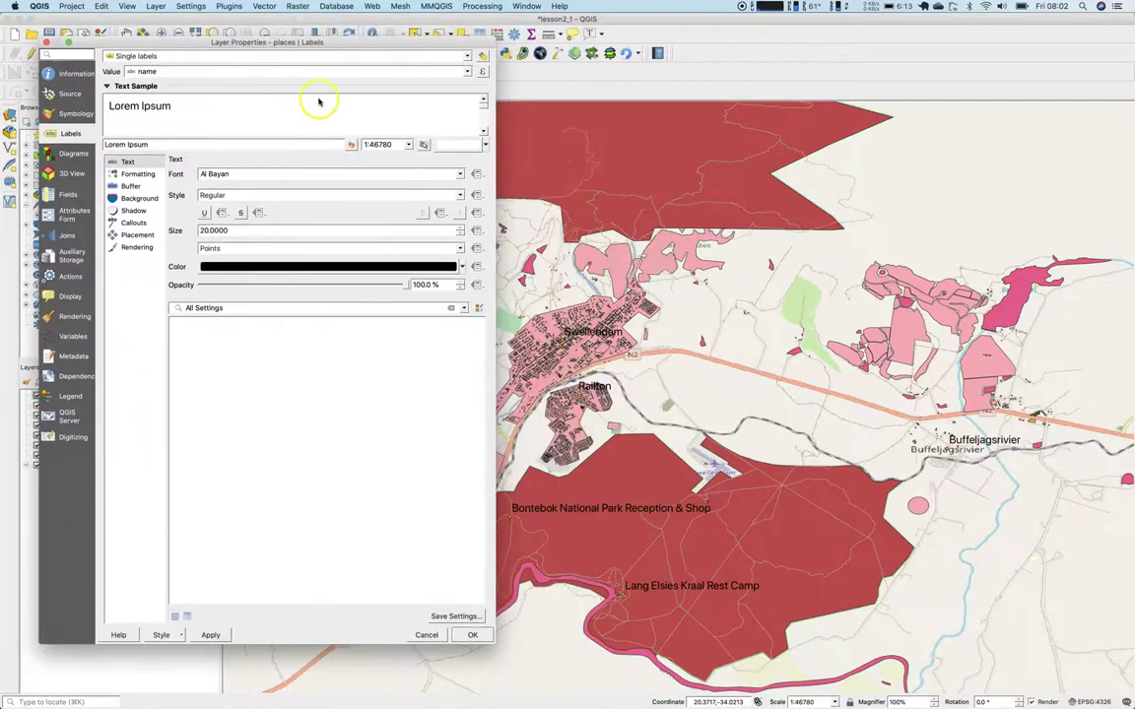
{"action": "left_click_drag", "start_coordinate": [325, 42], "coordinate": [317, 100]}
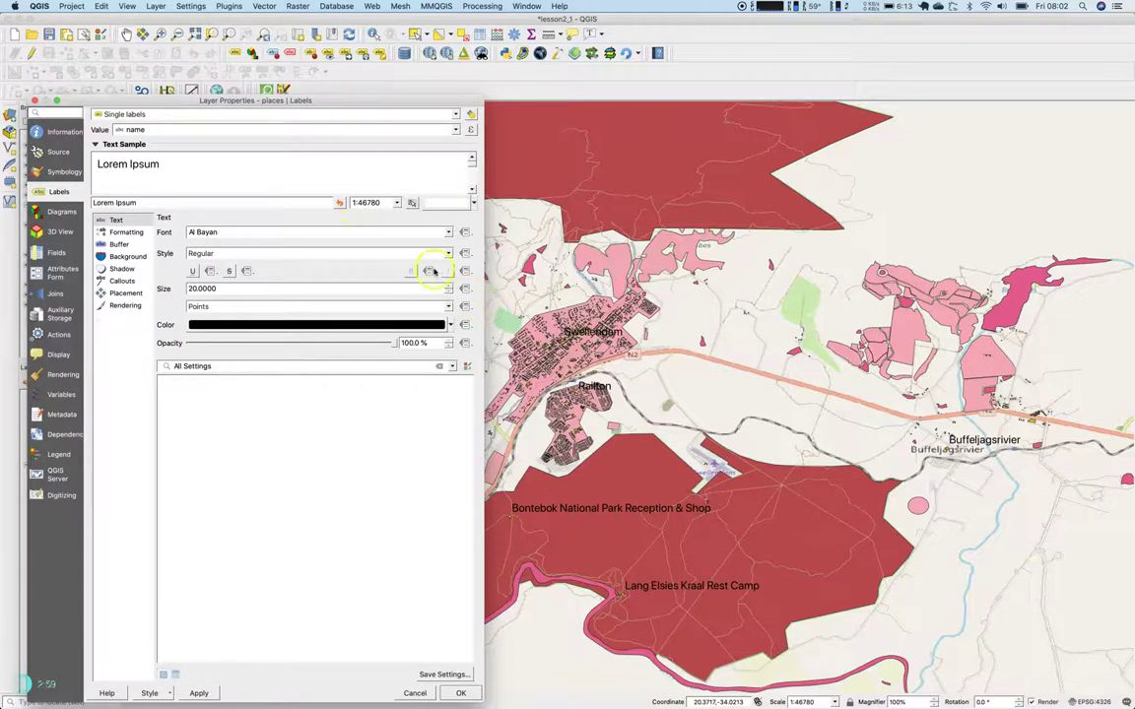
{"action": "left_click", "coordinate": [406, 232]}
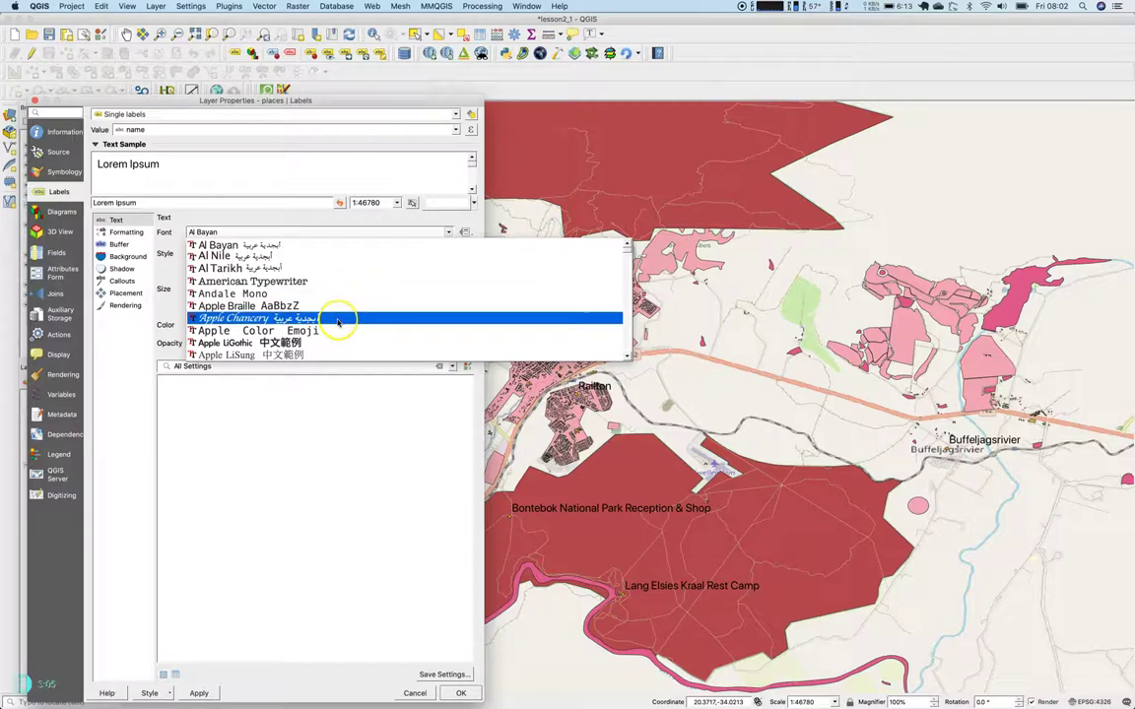
{"action": "scroll", "coordinate": [325, 315], "scroll_direction": "down", "scroll_amount": 5}
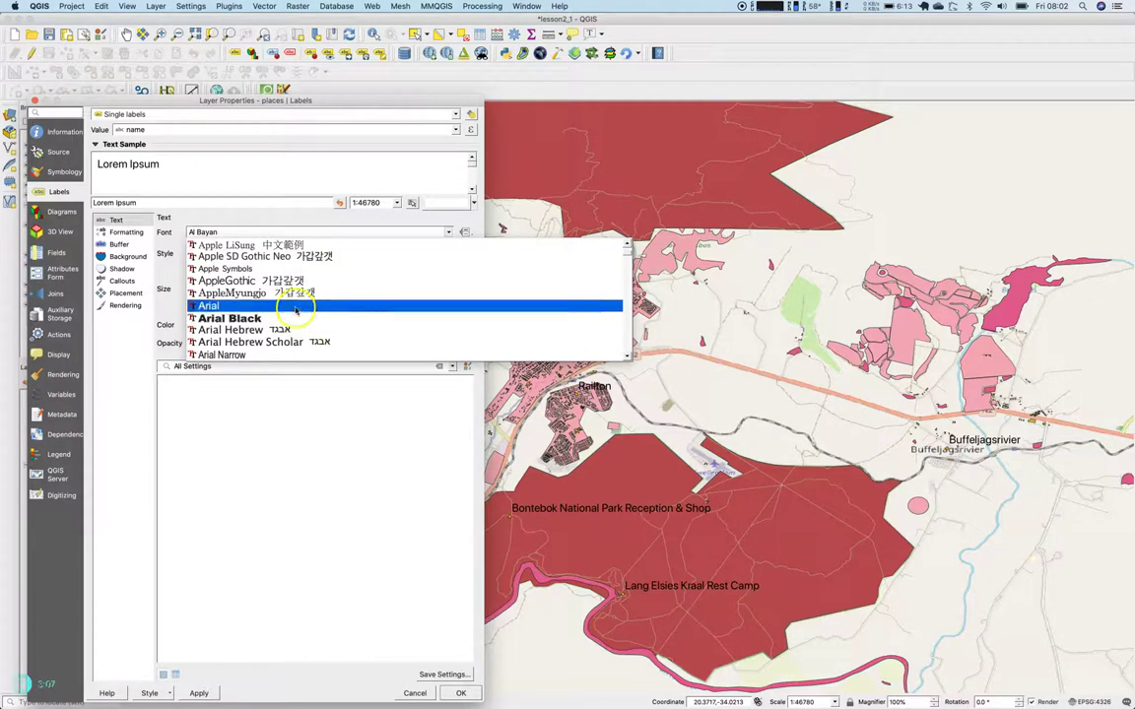
{"action": "left_click", "coordinate": [296, 309]}
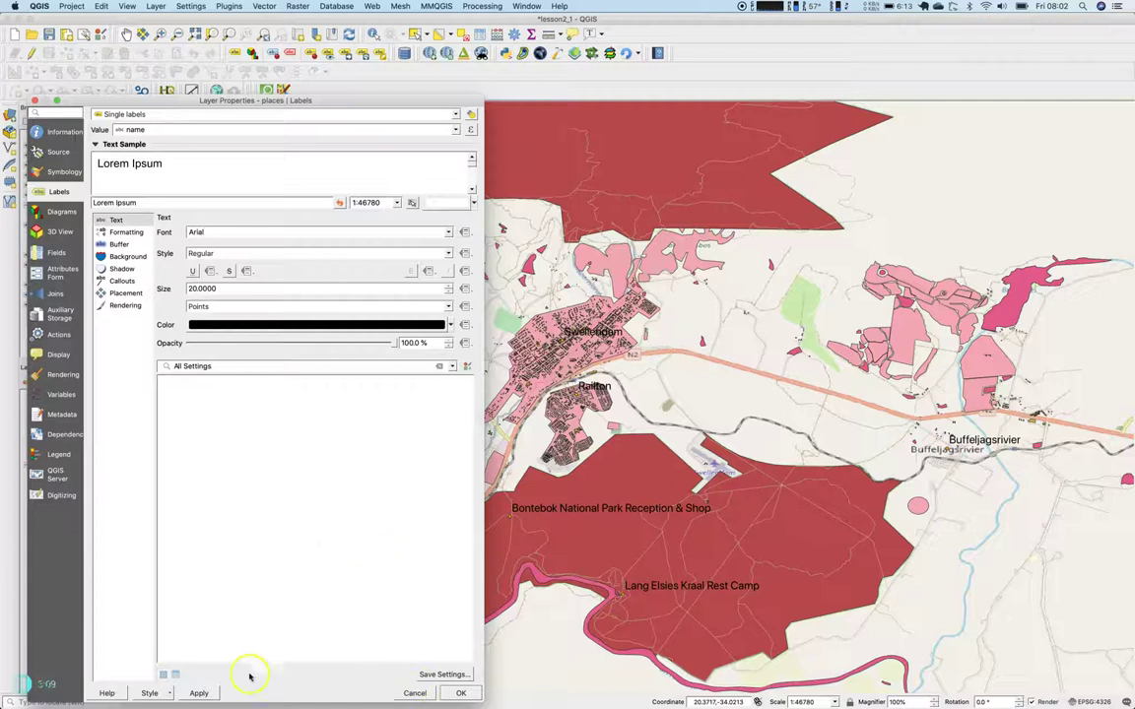
{"action": "left_click", "coordinate": [198, 692]}
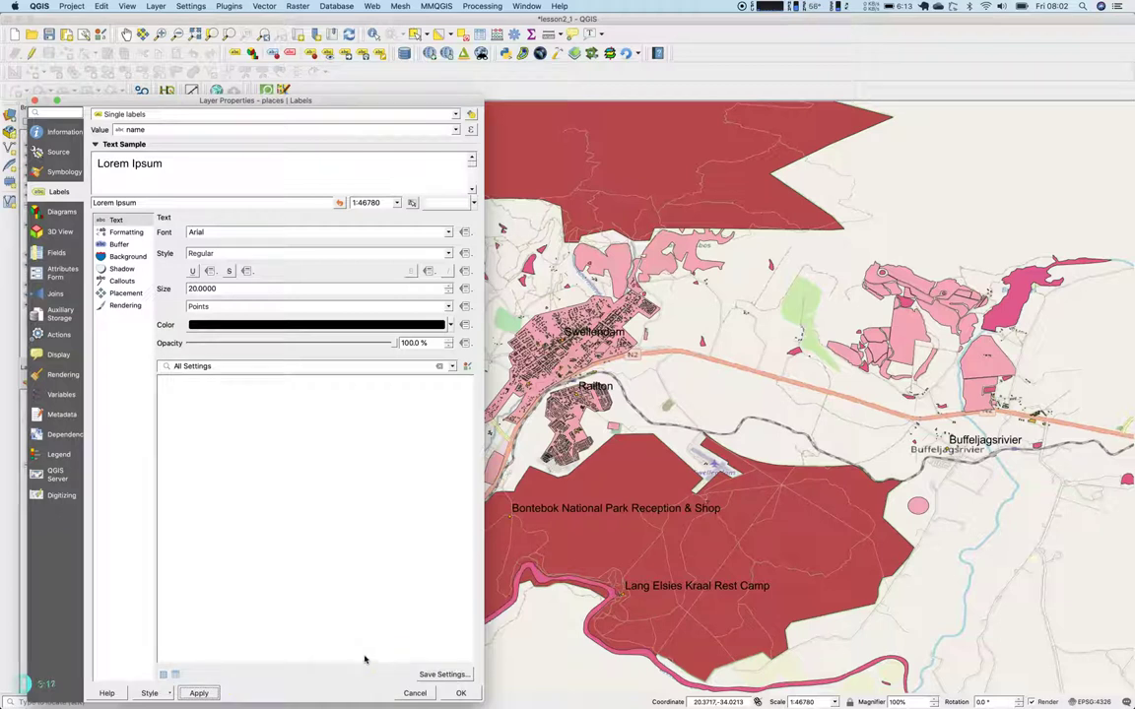
{"action": "left_click", "coordinate": [403, 652]}
{"action": "left_click", "coordinate": [414, 693]}
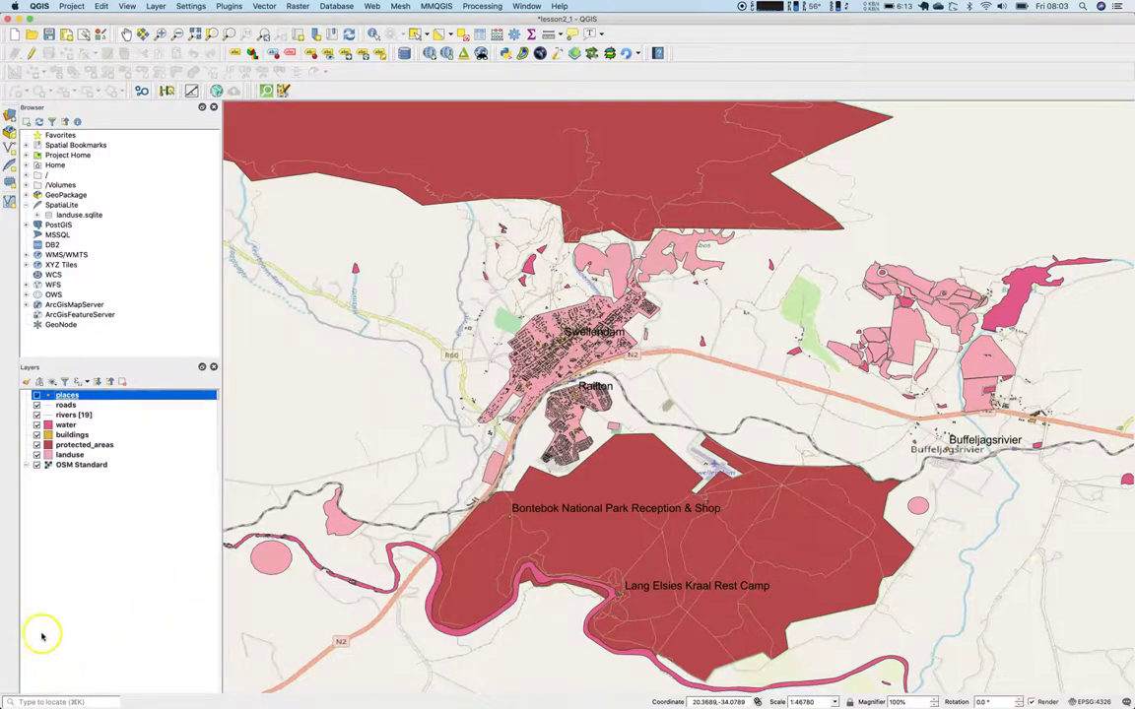
Turn off the OSM Standard basemap and zoom around Swellendam over the vector layers
{"action": "left_click", "coordinate": [36, 465]}
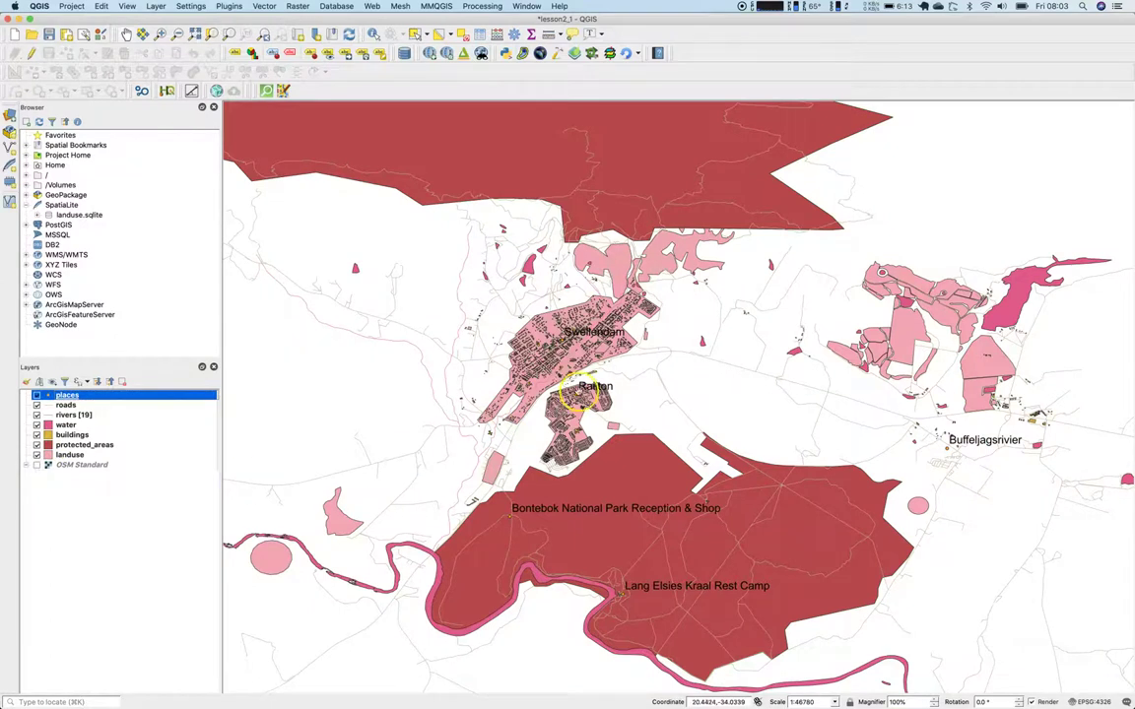
{"action": "left_click", "coordinate": [594, 341]}
{"action": "left_click_drag", "start_coordinate": [594, 342], "coordinate": [577, 362]}
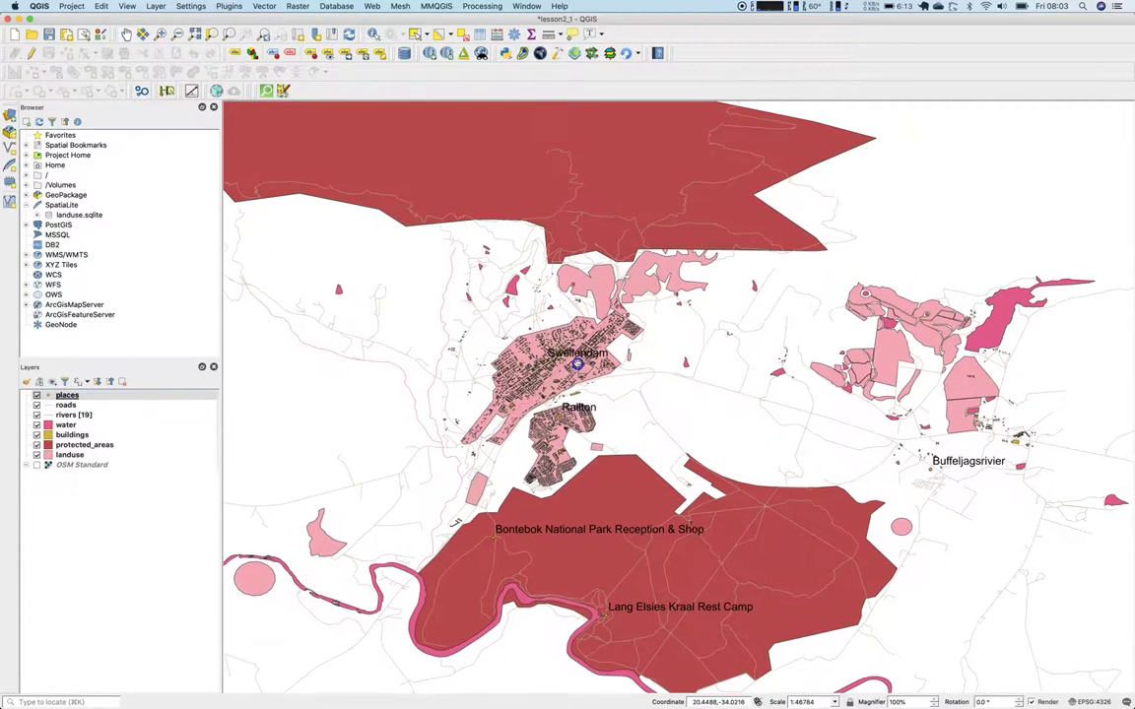
{"action": "scroll", "coordinate": [590, 355], "scroll_direction": "up", "scroll_amount": 5}
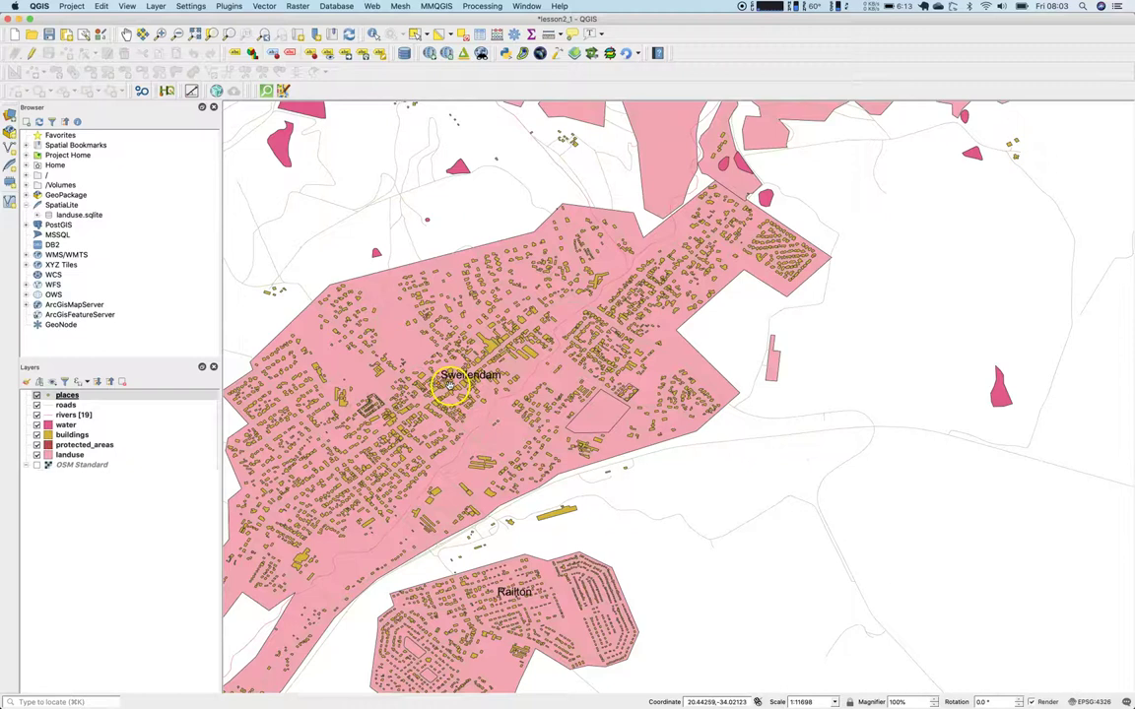
{"action": "scroll", "coordinate": [467, 405], "scroll_direction": "down", "scroll_amount": 2}
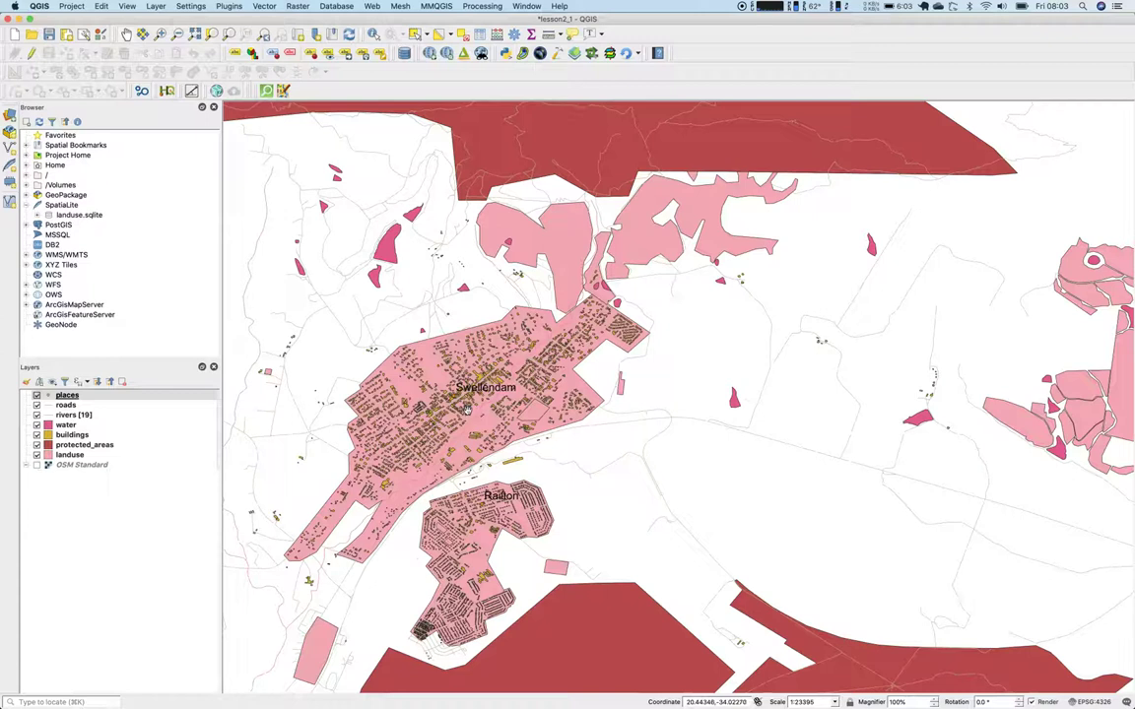
{"action": "left_click", "coordinate": [75, 400]}
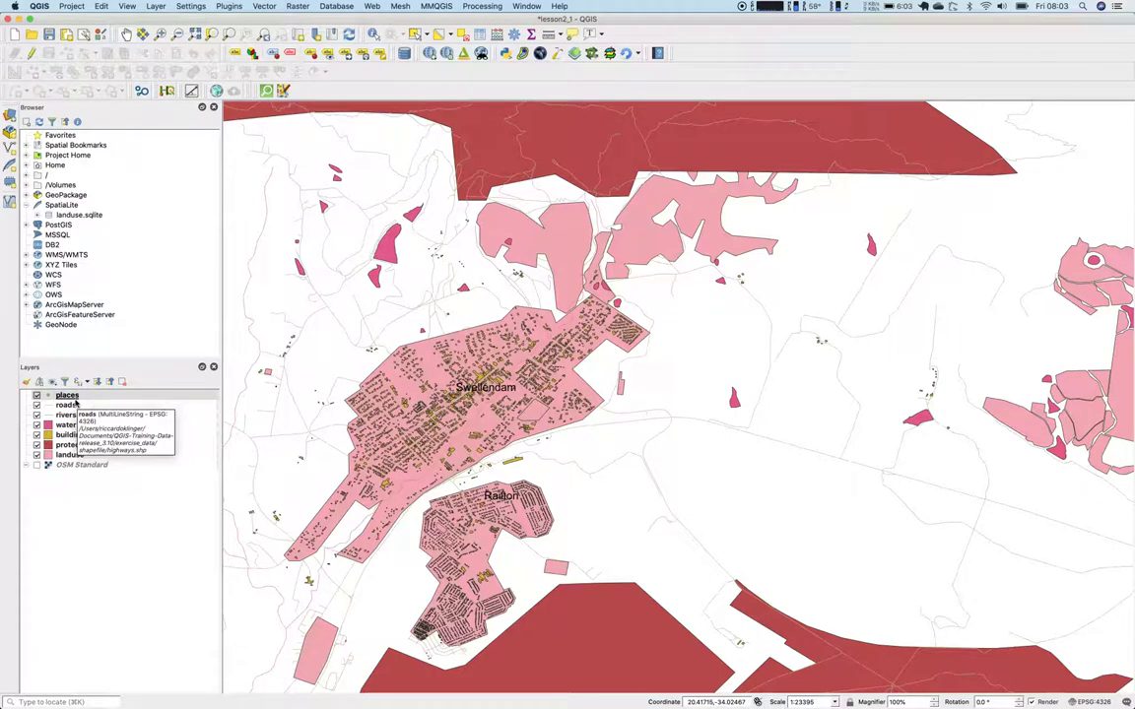
Enable a 1 mm text buffer on the place labels, then recentre the map on Swellendam
{"action": "double_click", "coordinate": [68, 395]}
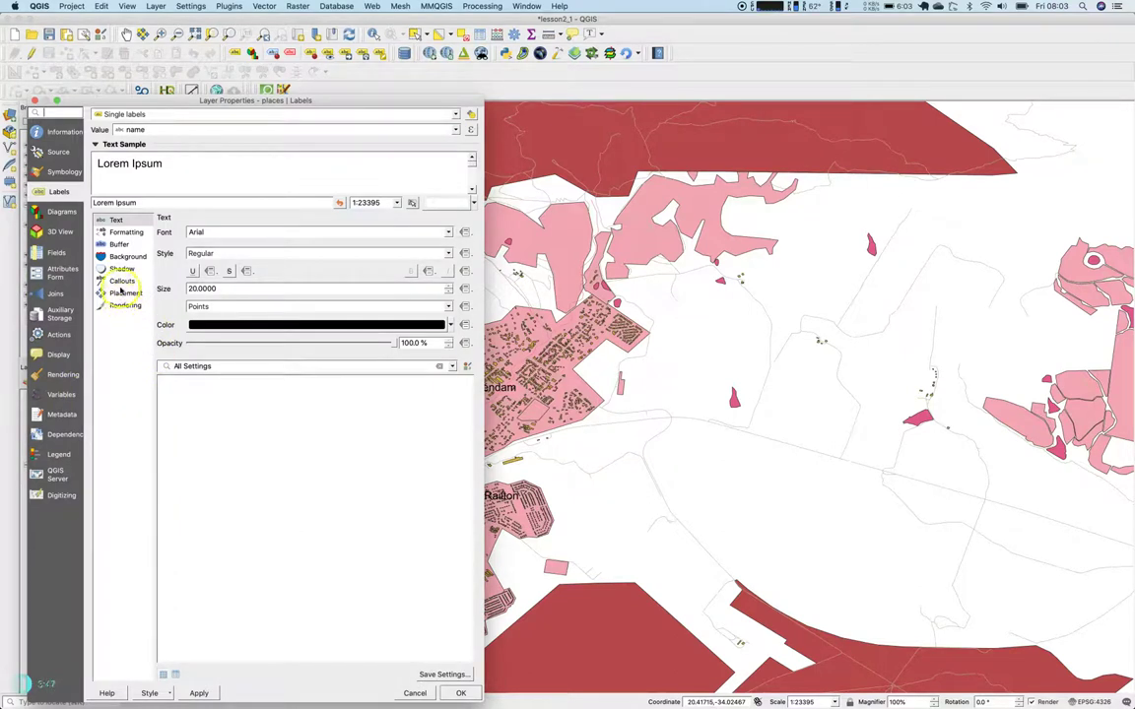
{"action": "left_click", "coordinate": [119, 245]}
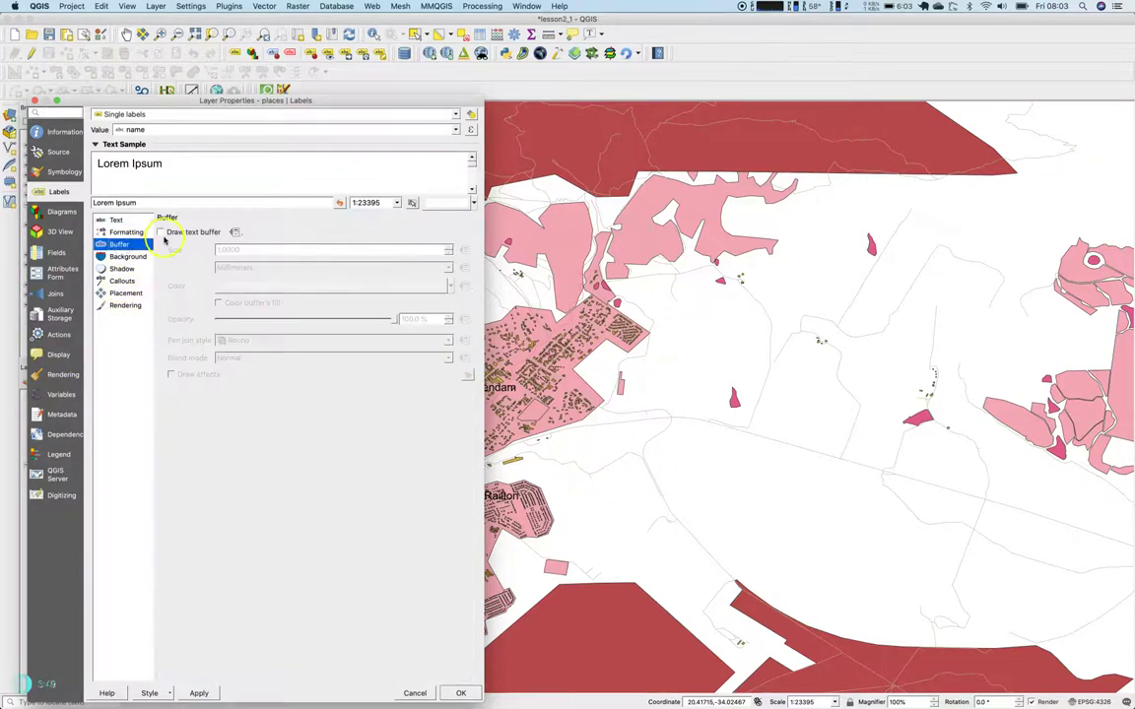
{"action": "left_click", "coordinate": [161, 232]}
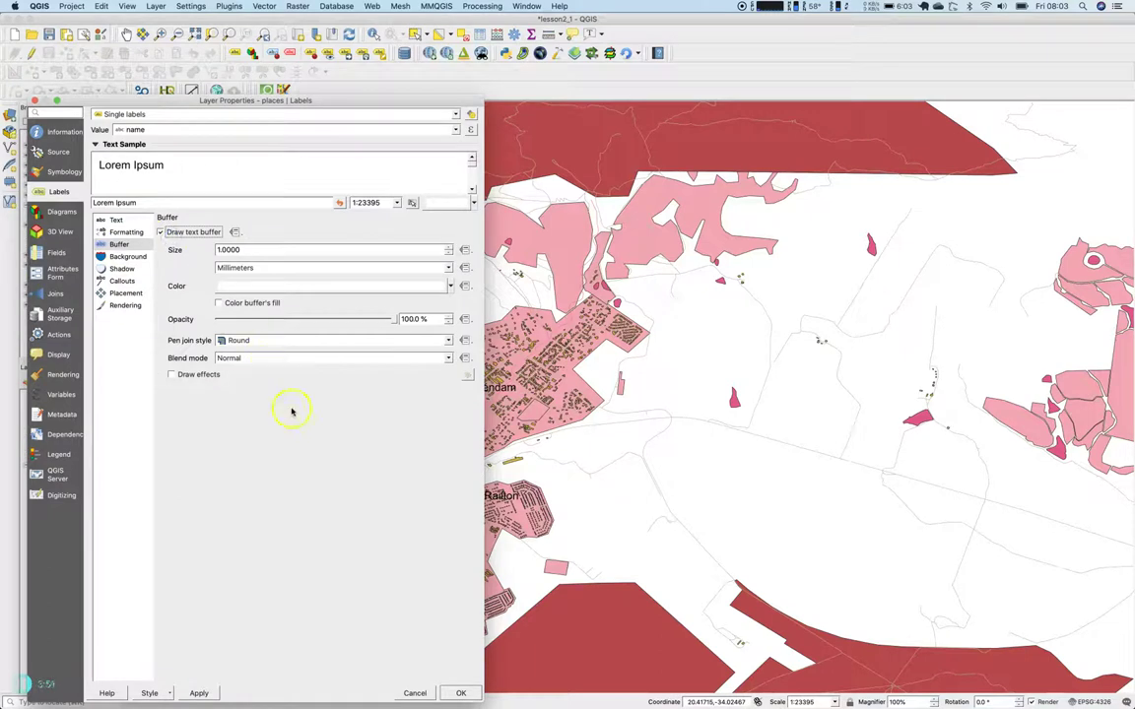
{"action": "left_click", "coordinate": [201, 693]}
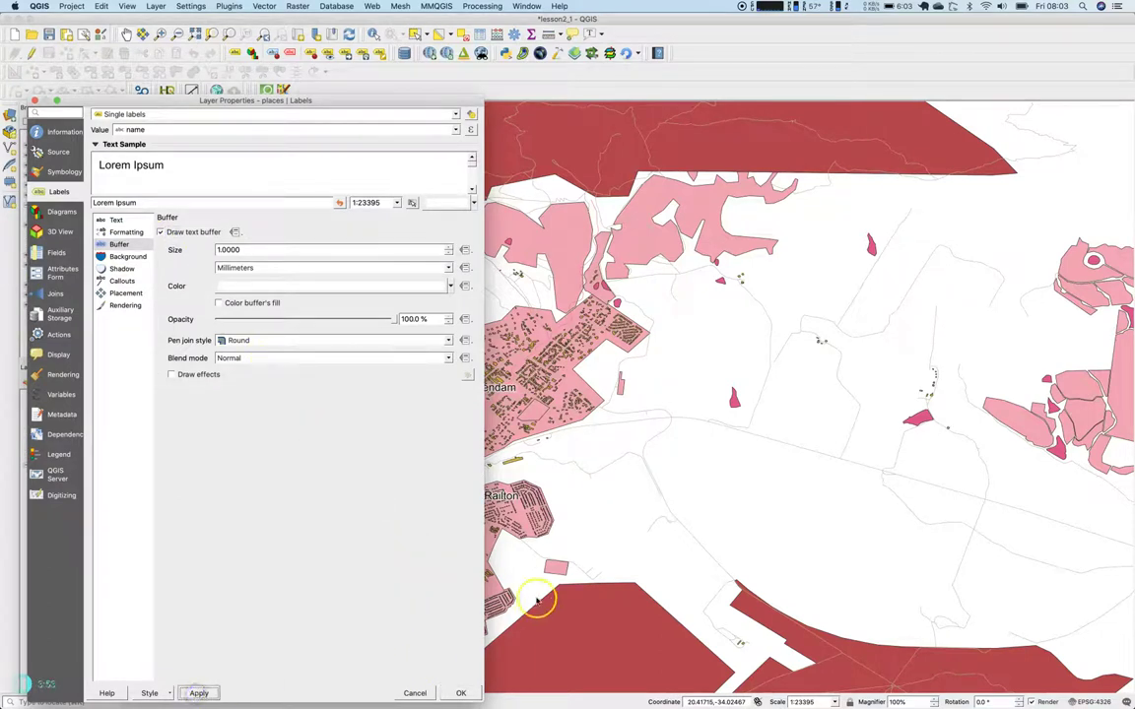
{"action": "left_click", "coordinate": [458, 694]}
{"action": "left_click_drag", "start_coordinate": [523, 543], "coordinate": [582, 532]}
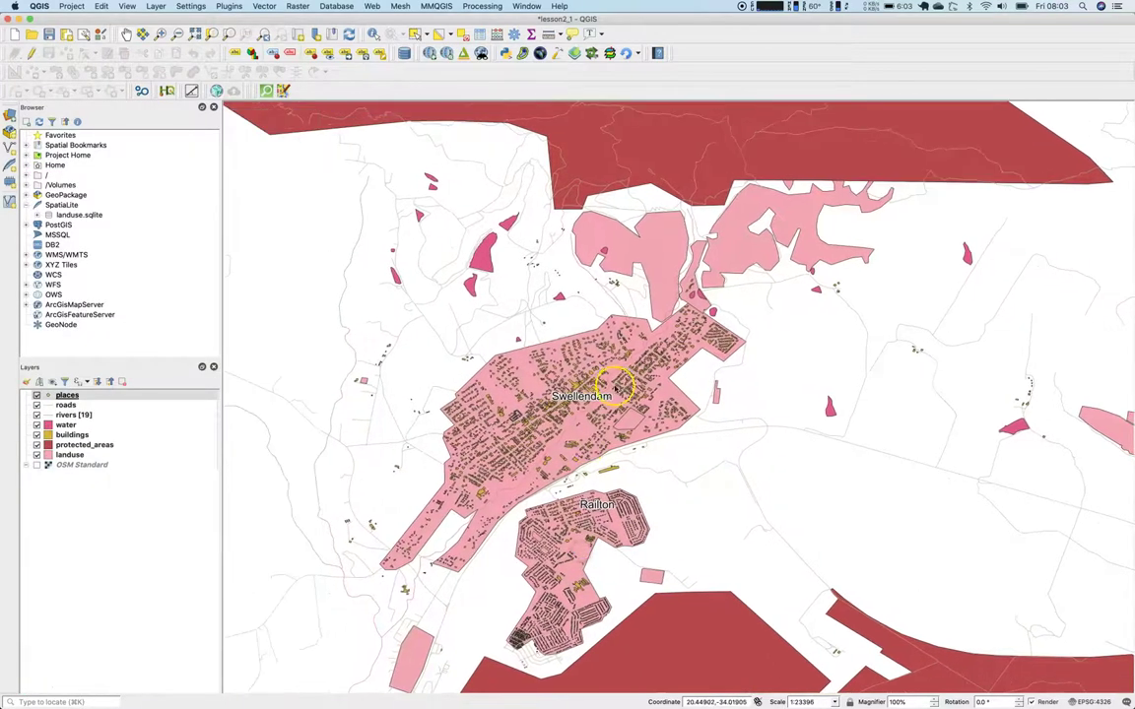
{"action": "left_click_drag", "start_coordinate": [653, 527], "coordinate": [651, 440]}
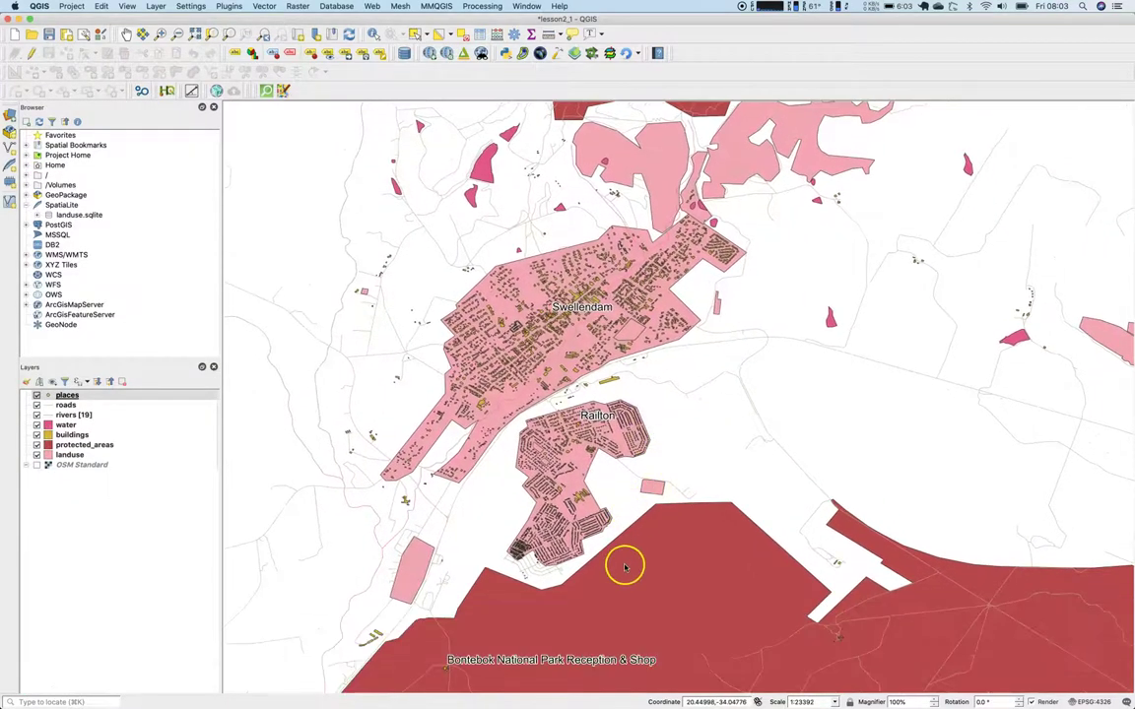
{"action": "left_click_drag", "start_coordinate": [625, 563], "coordinate": [622, 439]}
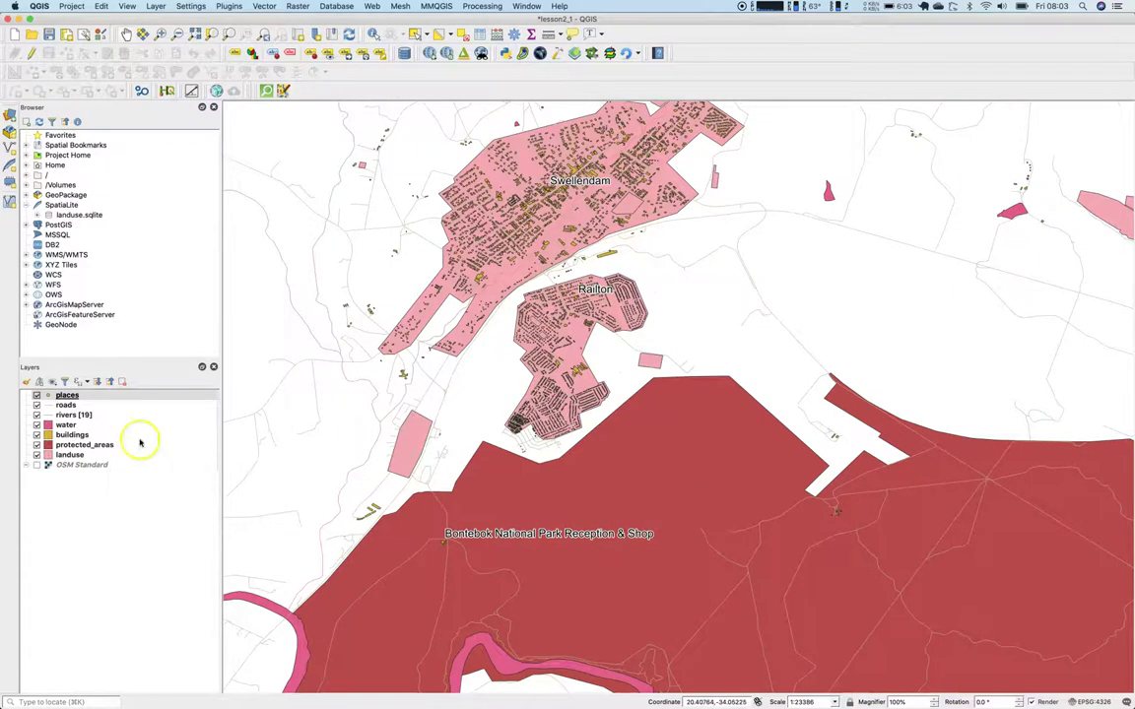
{"action": "left_click", "coordinate": [69, 394]}
Reduce the place label buffer size to 0.7 mm
{"action": "double_click", "coordinate": [69, 394]}
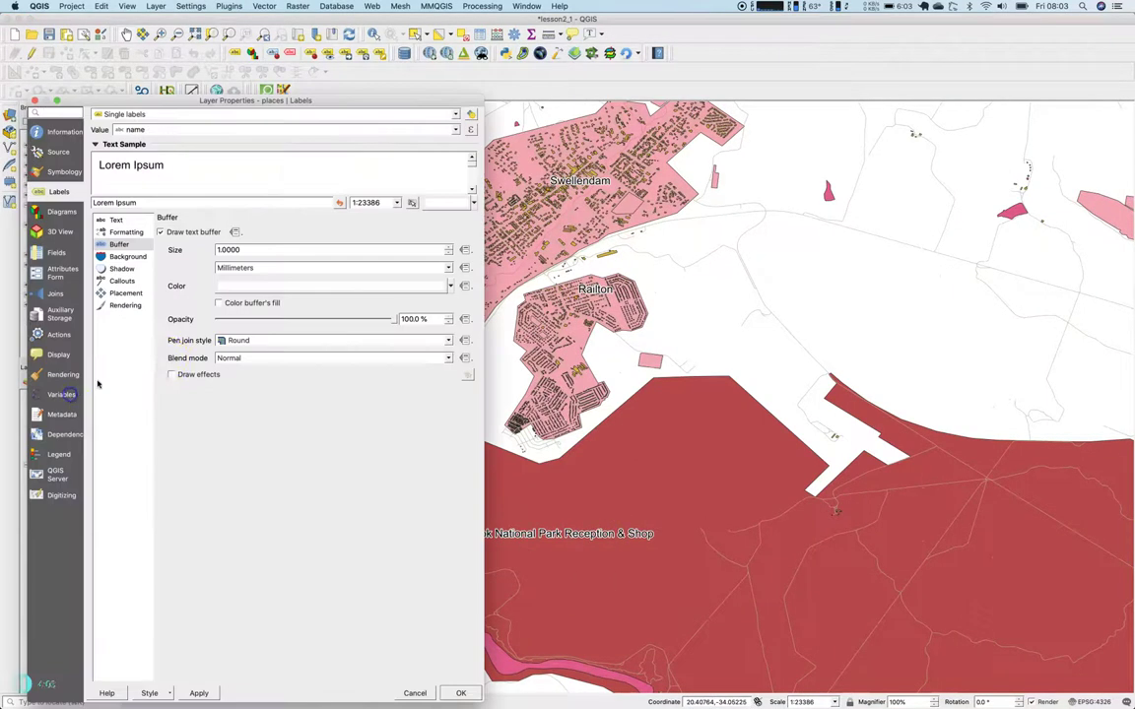
{"action": "double_click", "coordinate": [250, 249]}
{"action": "type", "text": "0.7"}
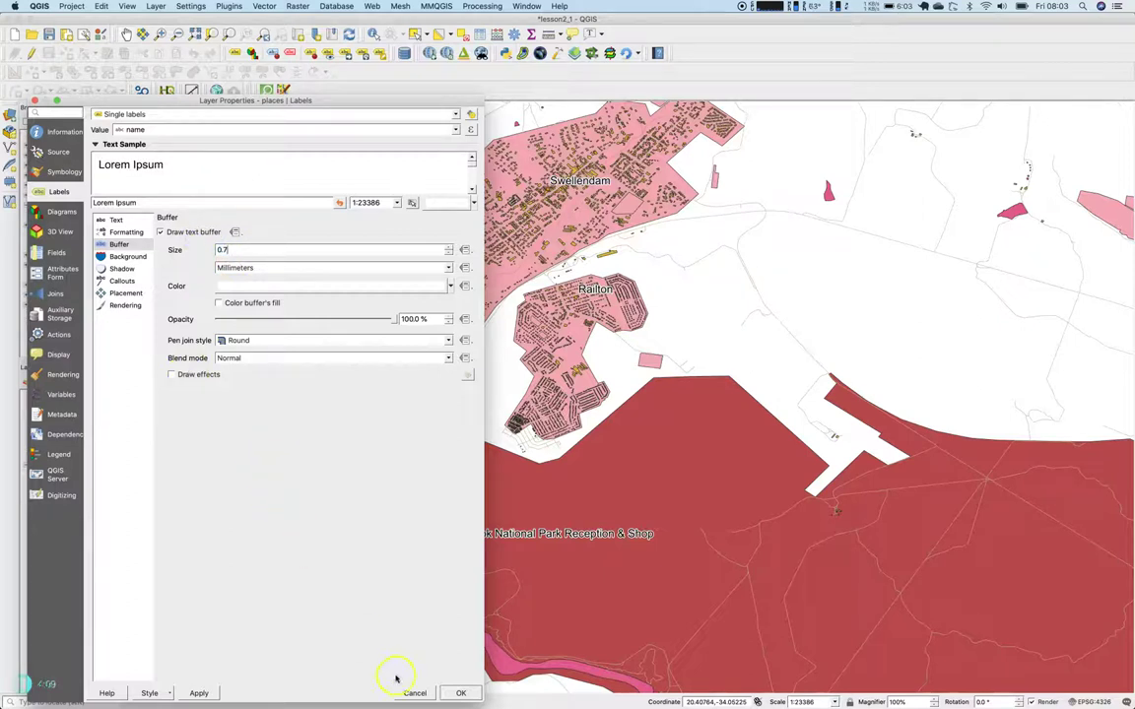
{"action": "left_click", "coordinate": [198, 693]}
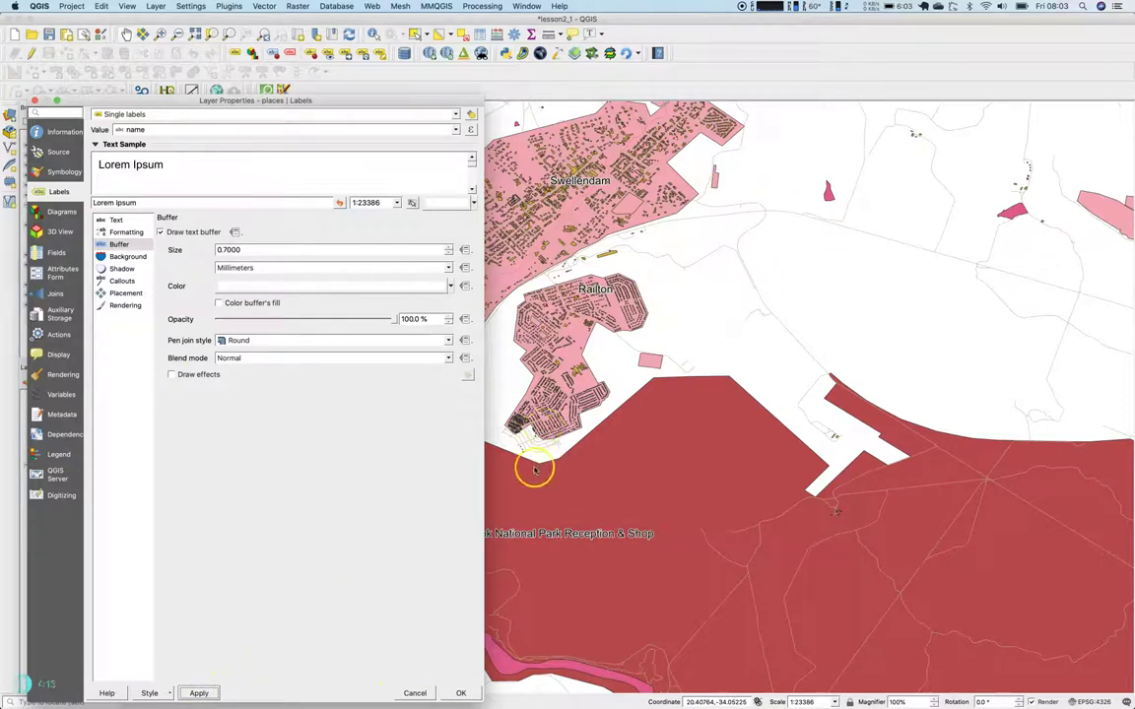
Make the label text colour dark gray #3a3a3a, apply, and close properties
{"action": "left_click", "coordinate": [120, 220]}
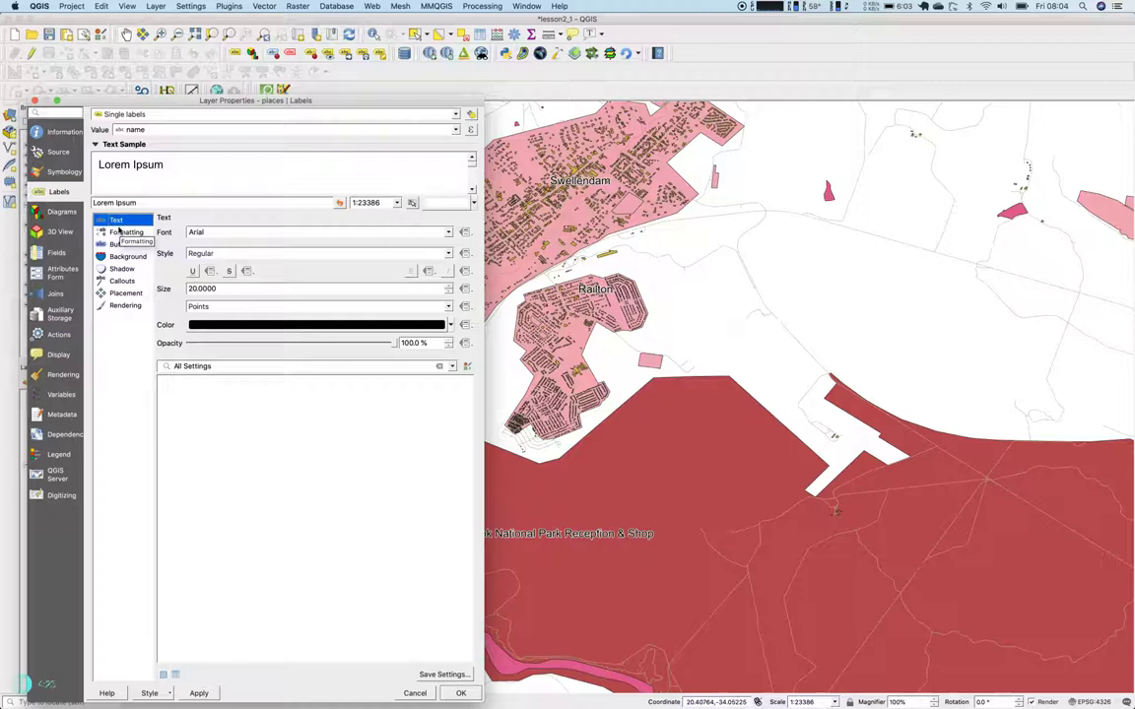
{"action": "left_click", "coordinate": [314, 327]}
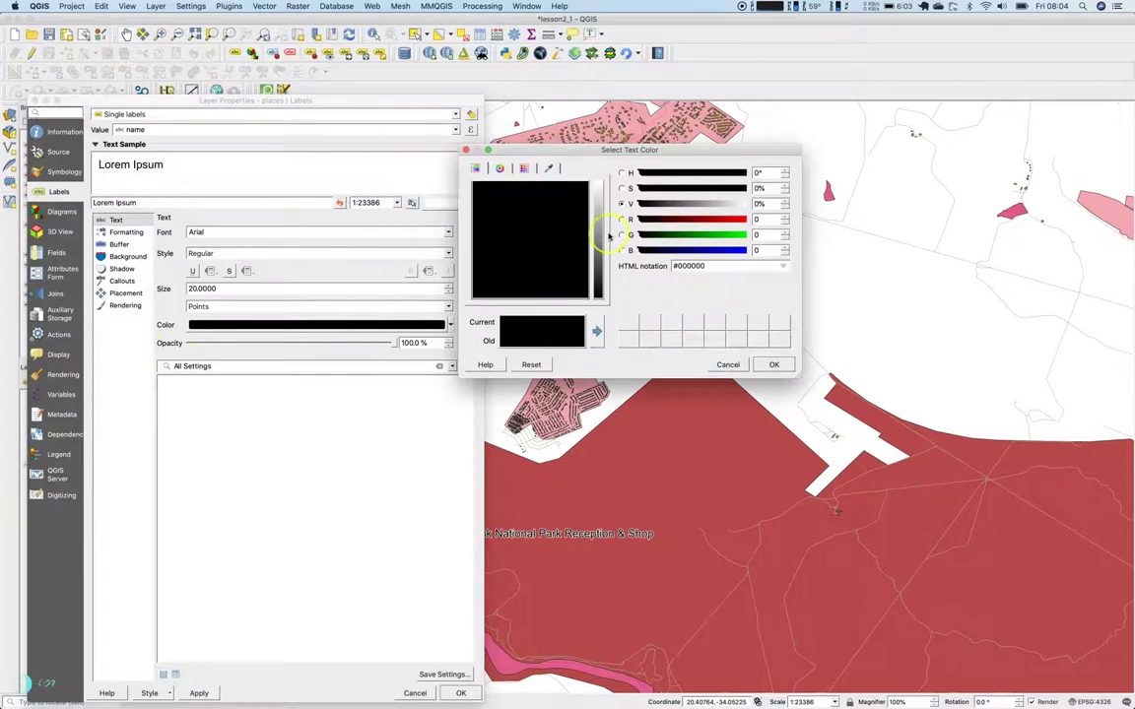
{"action": "left_click", "coordinate": [596, 273]}
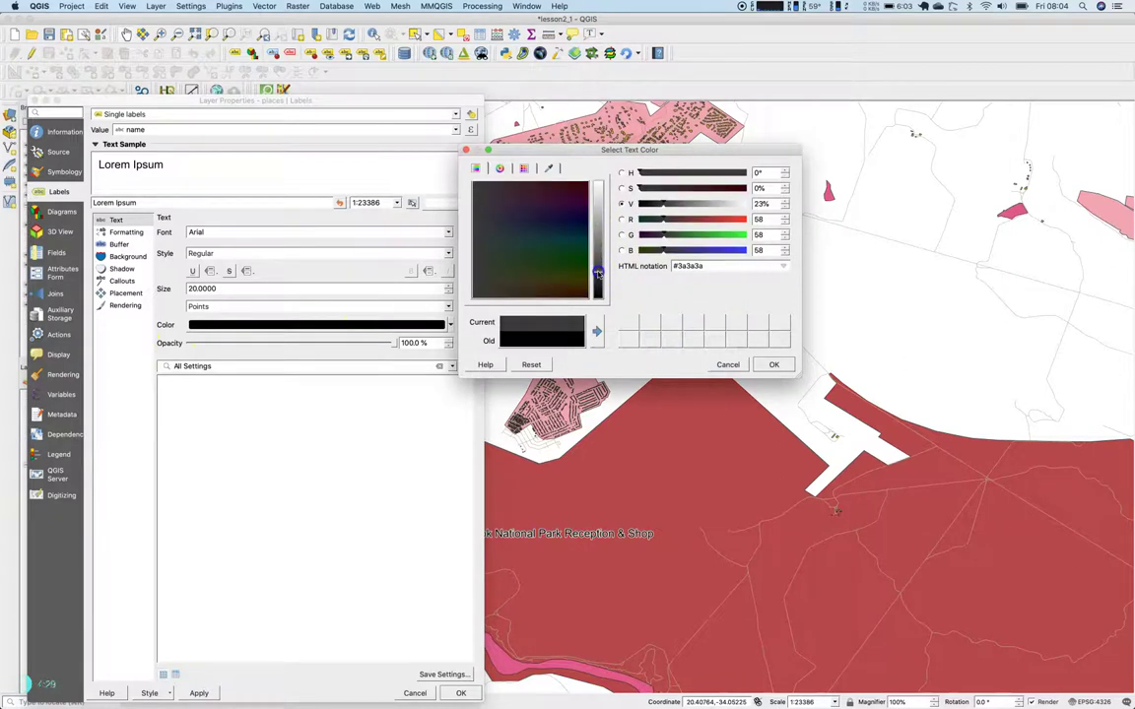
{"action": "left_click", "coordinate": [765, 370]}
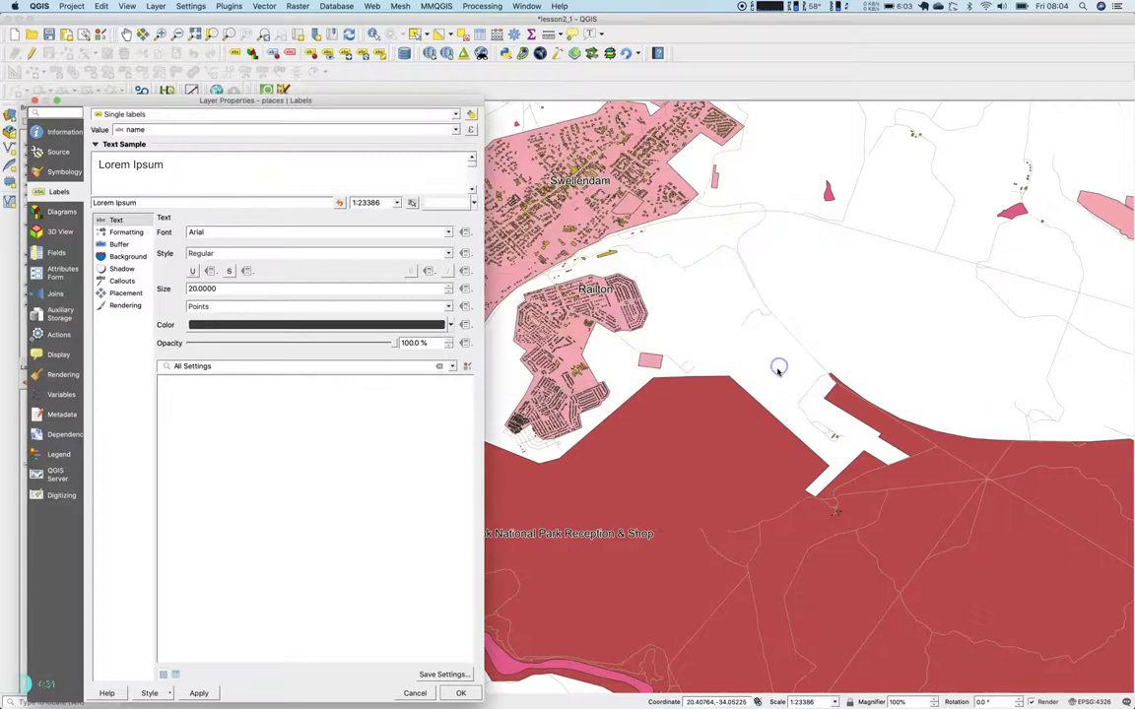
{"action": "left_click", "coordinate": [199, 692]}
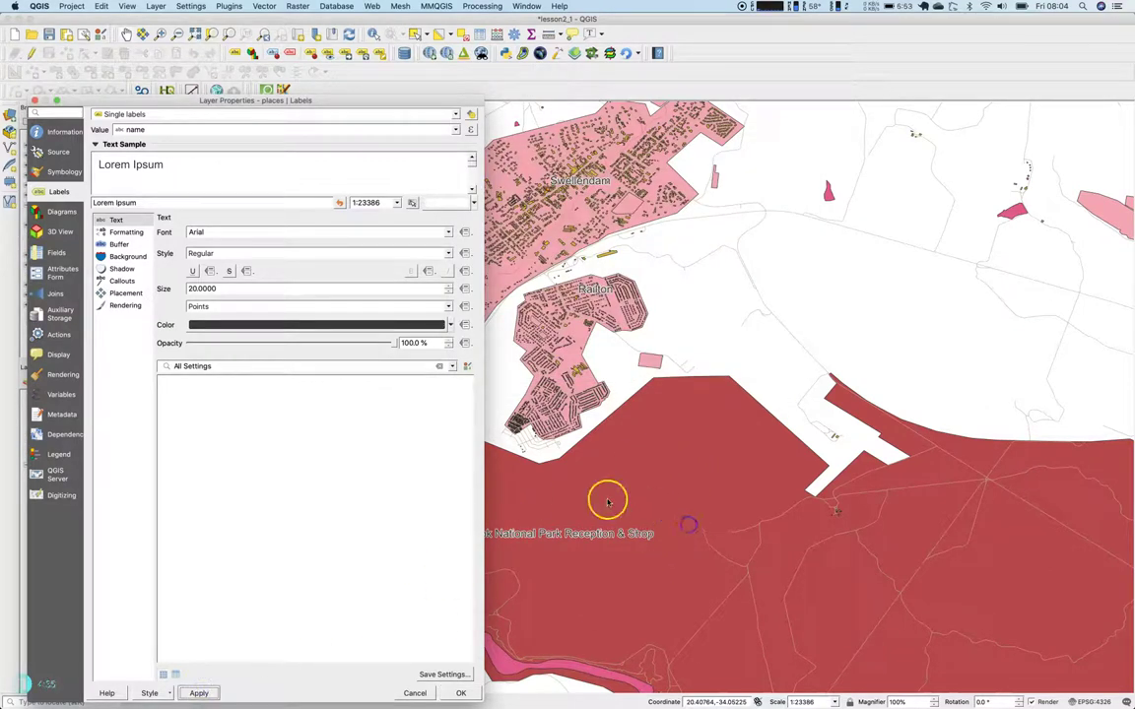
{"action": "left_click", "coordinate": [459, 692]}
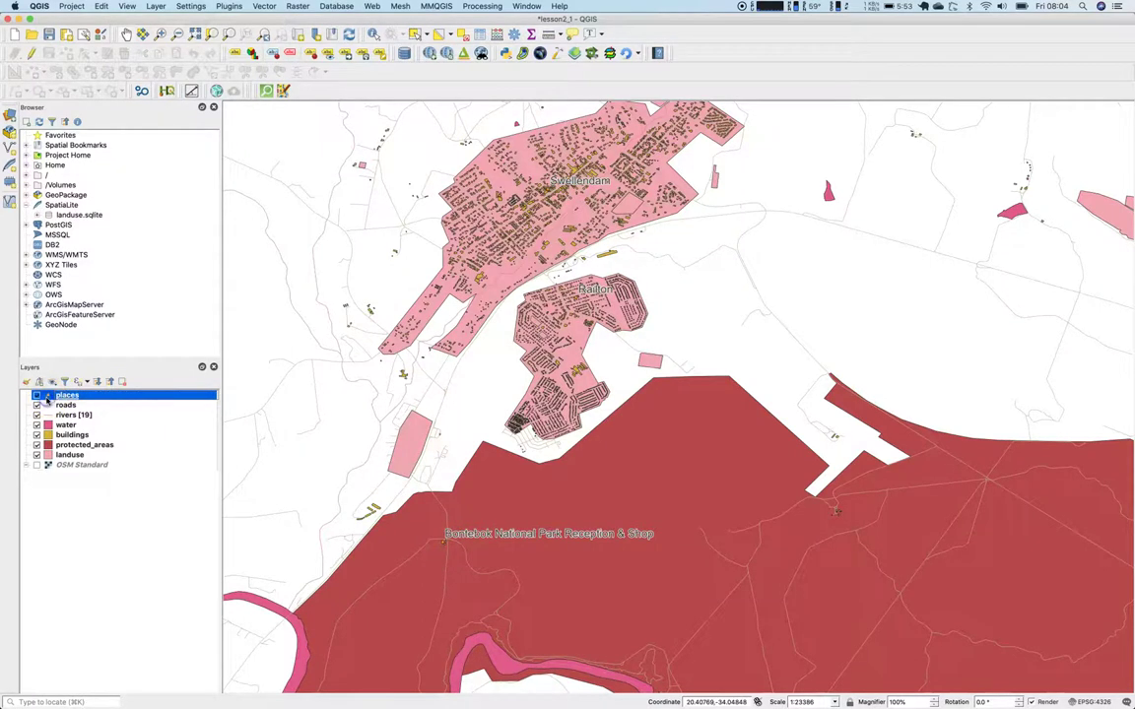
Enlarge the places point markers to 4 mm and reframe the map around all places
{"action": "double_click", "coordinate": [47, 397]}
{"action": "left_click", "coordinate": [59, 172]}
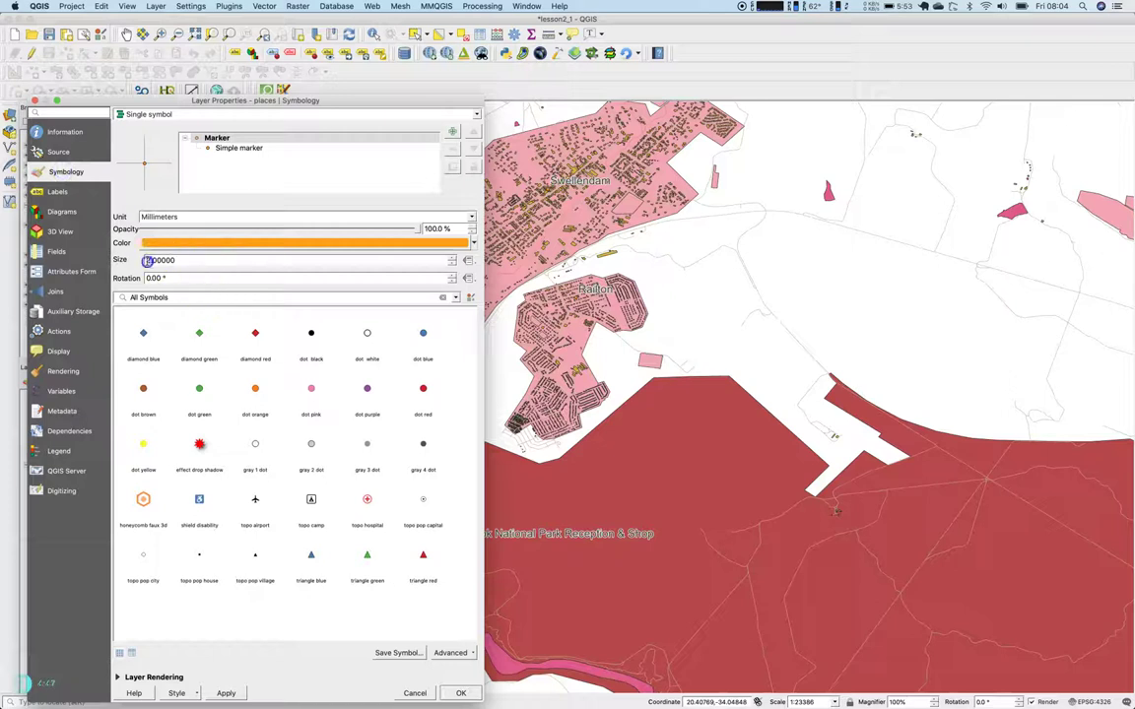
{"action": "type", "text": "4"}
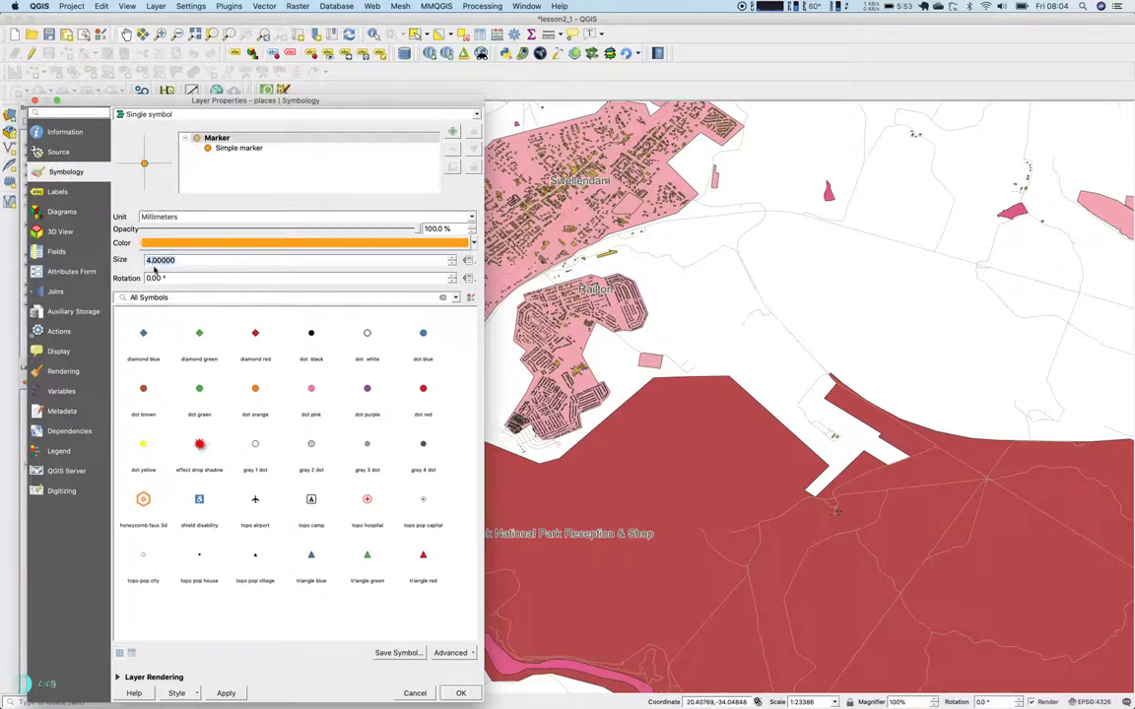
{"action": "left_click", "coordinate": [460, 692]}
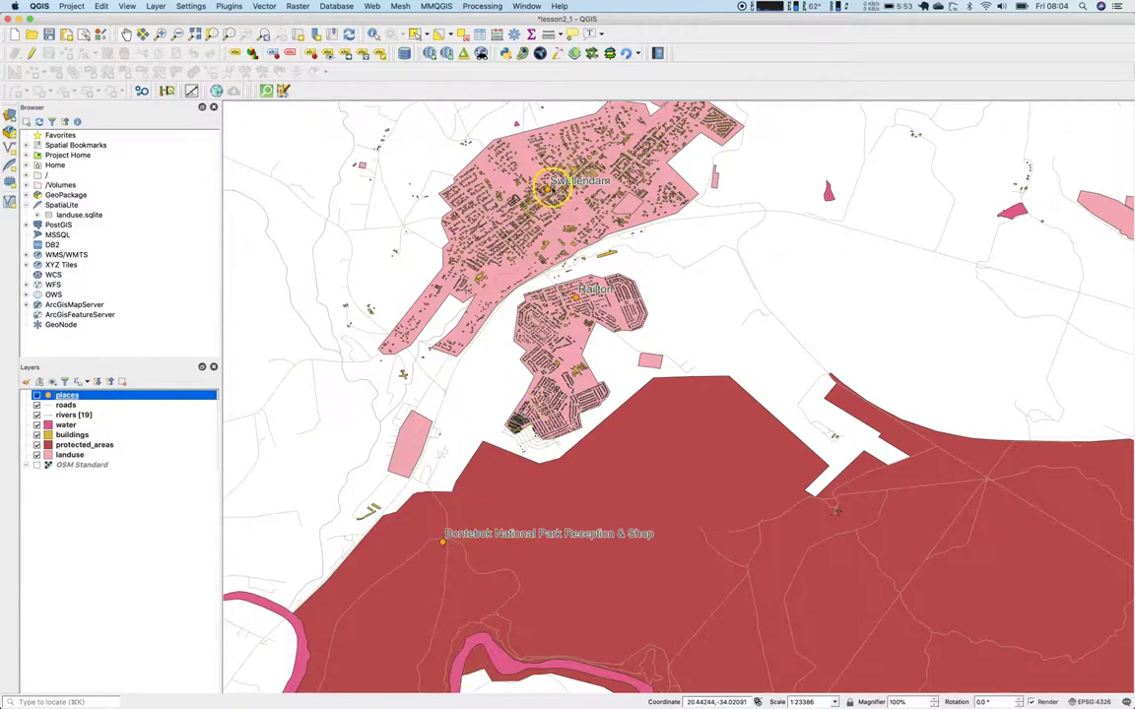
{"action": "scroll", "coordinate": [576, 307], "scroll_direction": "down", "scroll_amount": 1}
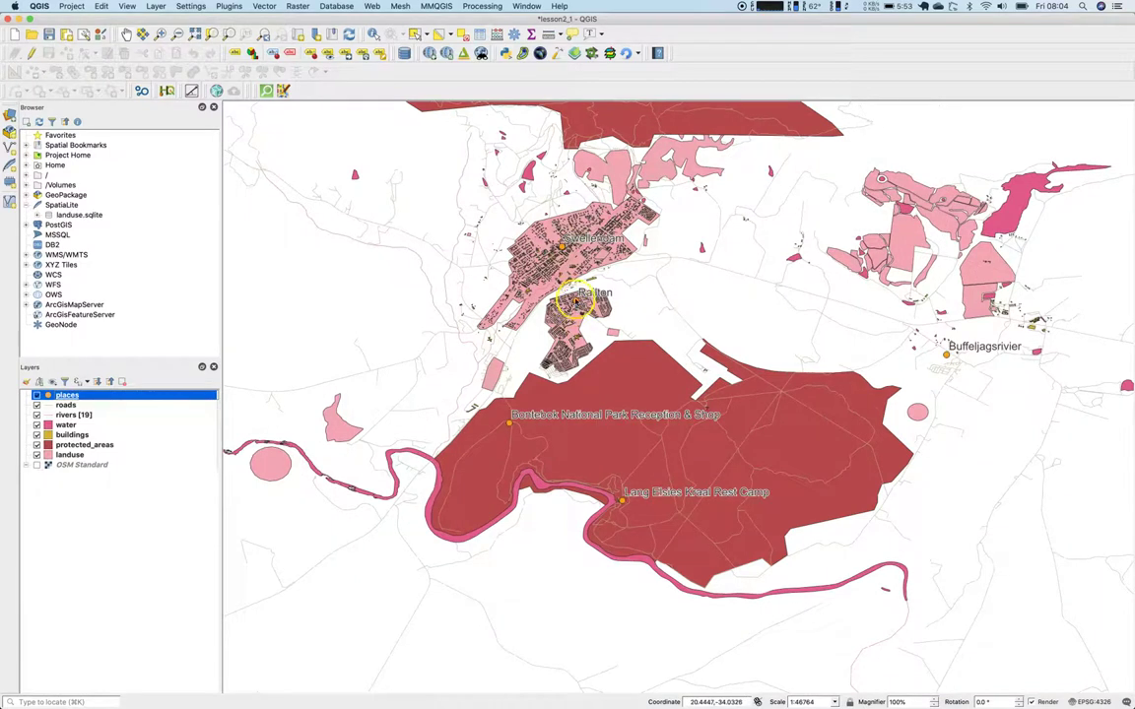
{"action": "left_click_drag", "start_coordinate": [630, 483], "coordinate": [553, 499]}
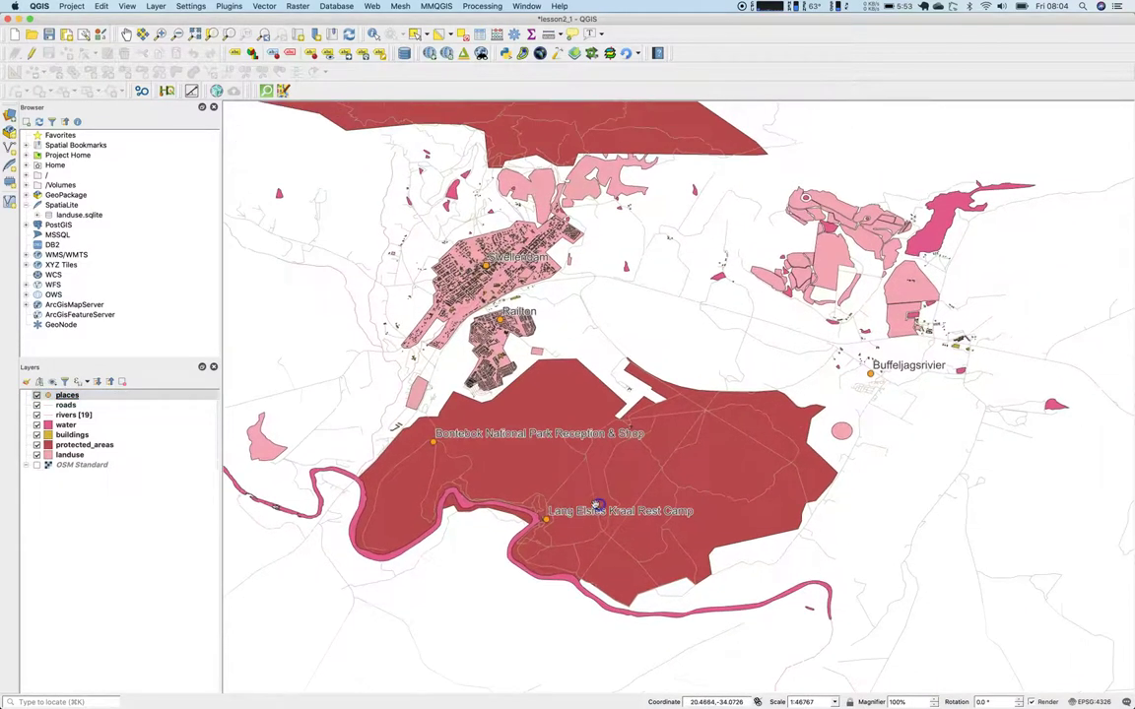
{"action": "left_click", "coordinate": [74, 395]}
Try the Offset from point label placement with the centre quadrant
{"action": "double_click", "coordinate": [74, 395]}
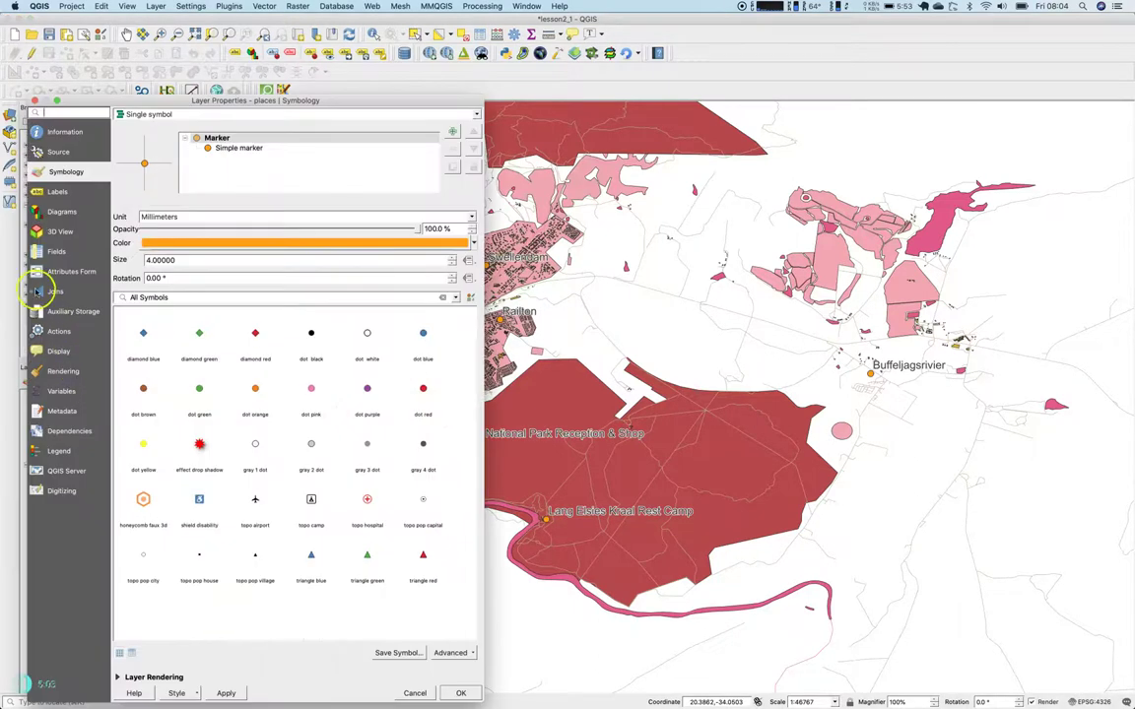
{"action": "left_click", "coordinate": [46, 192]}
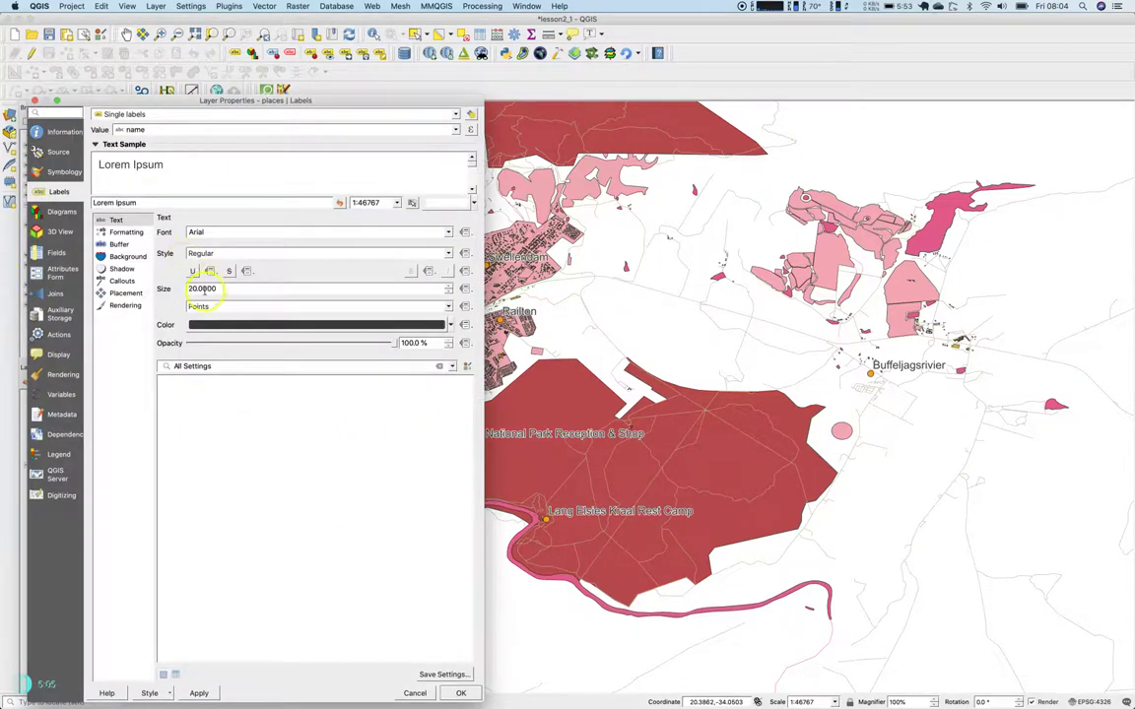
{"action": "left_click", "coordinate": [120, 293]}
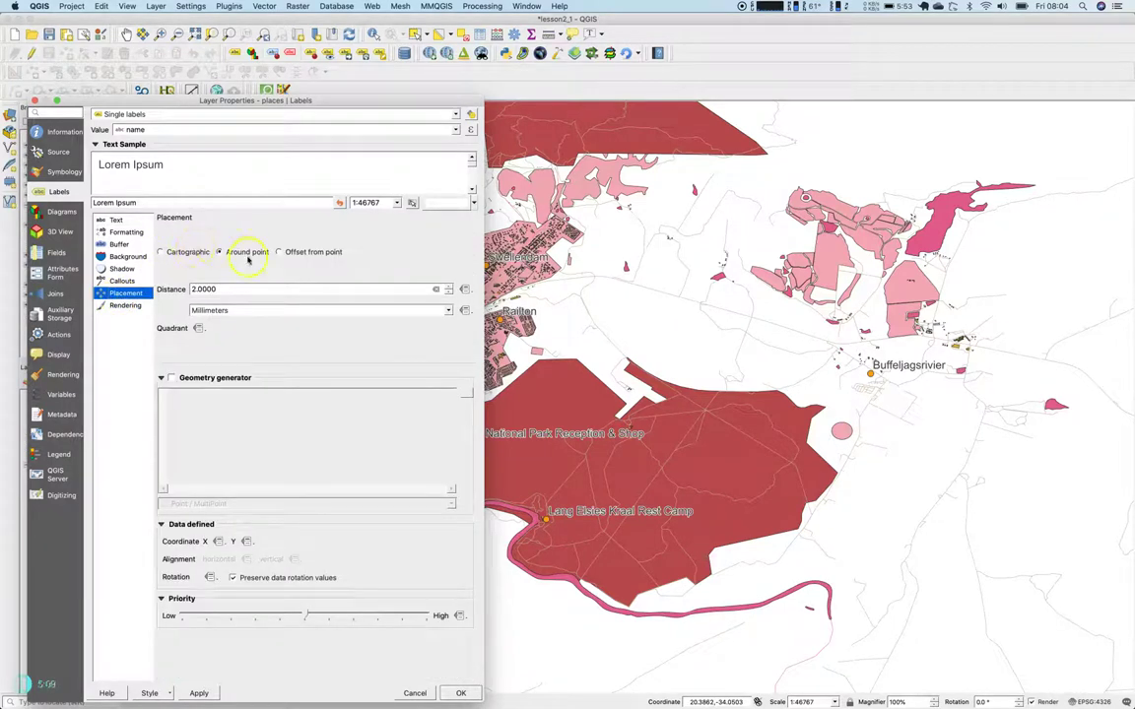
{"action": "left_click_drag", "start_coordinate": [229, 100], "coordinate": [155, 88]}
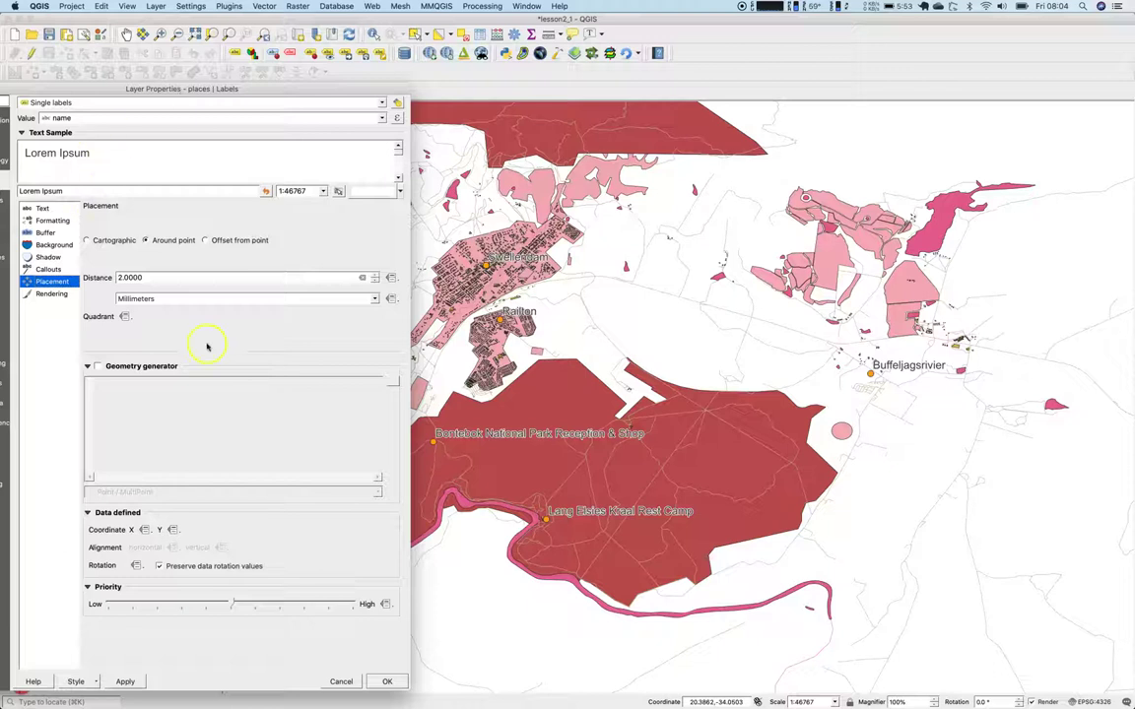
{"action": "left_click", "coordinate": [122, 317]}
{"action": "left_click", "coordinate": [122, 316]}
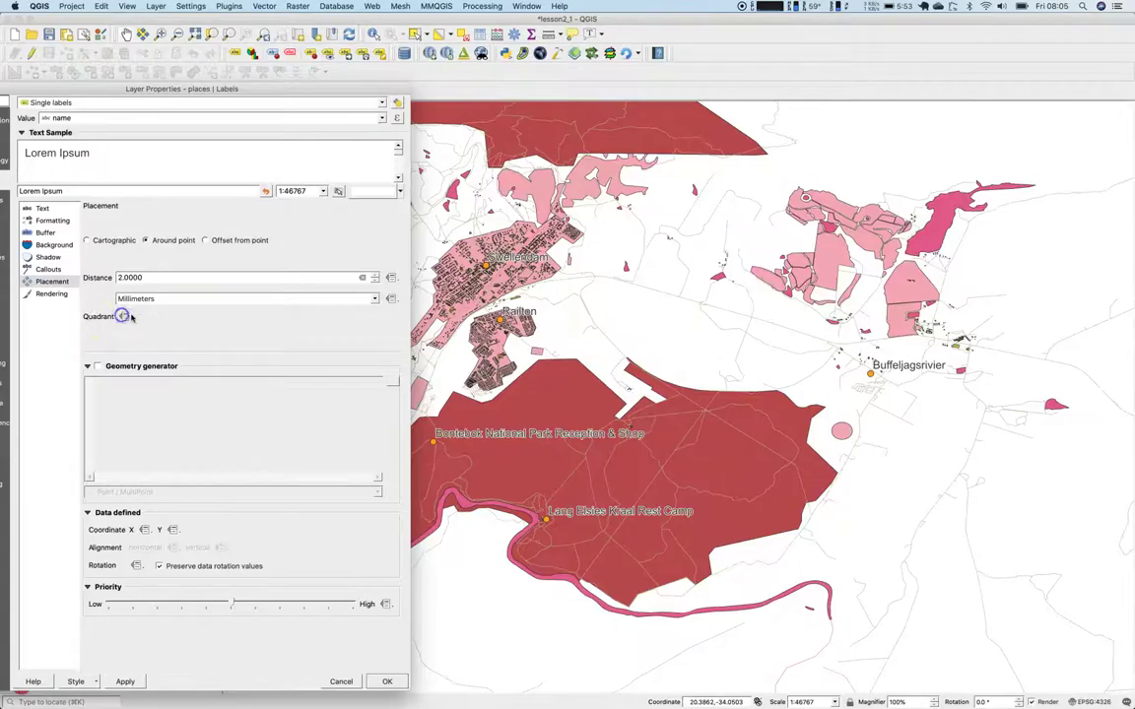
{"action": "left_click", "coordinate": [210, 243]}
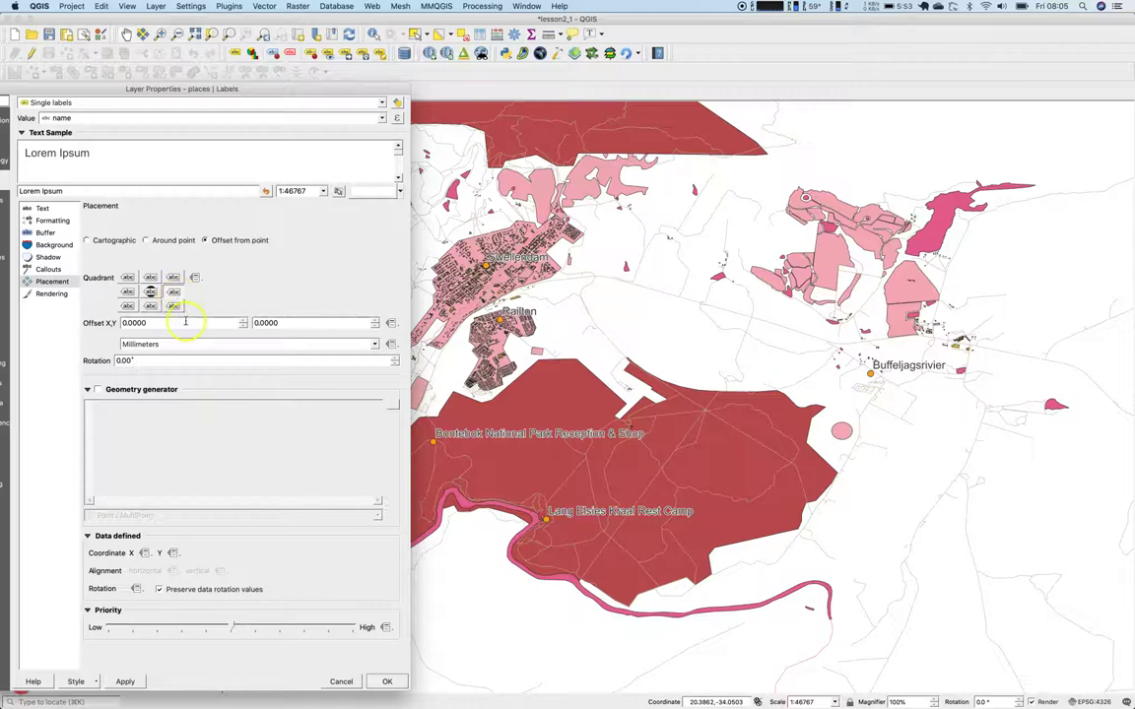
{"action": "left_click", "coordinate": [125, 682]}
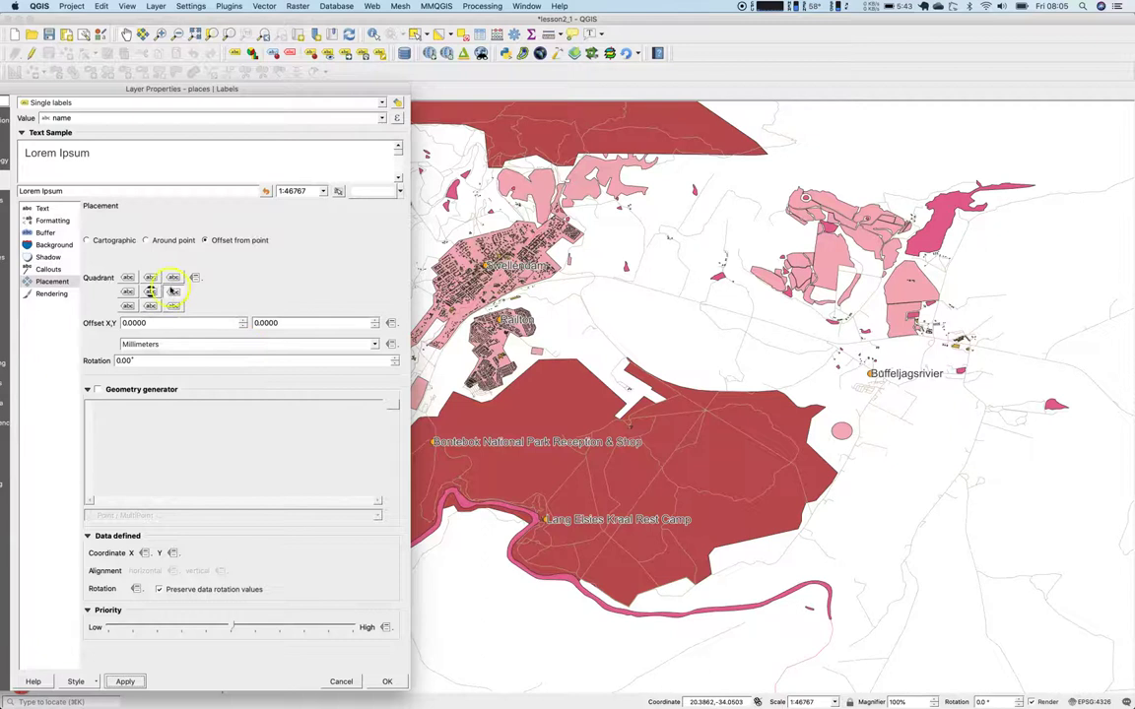
{"action": "left_click", "coordinate": [126, 681]}
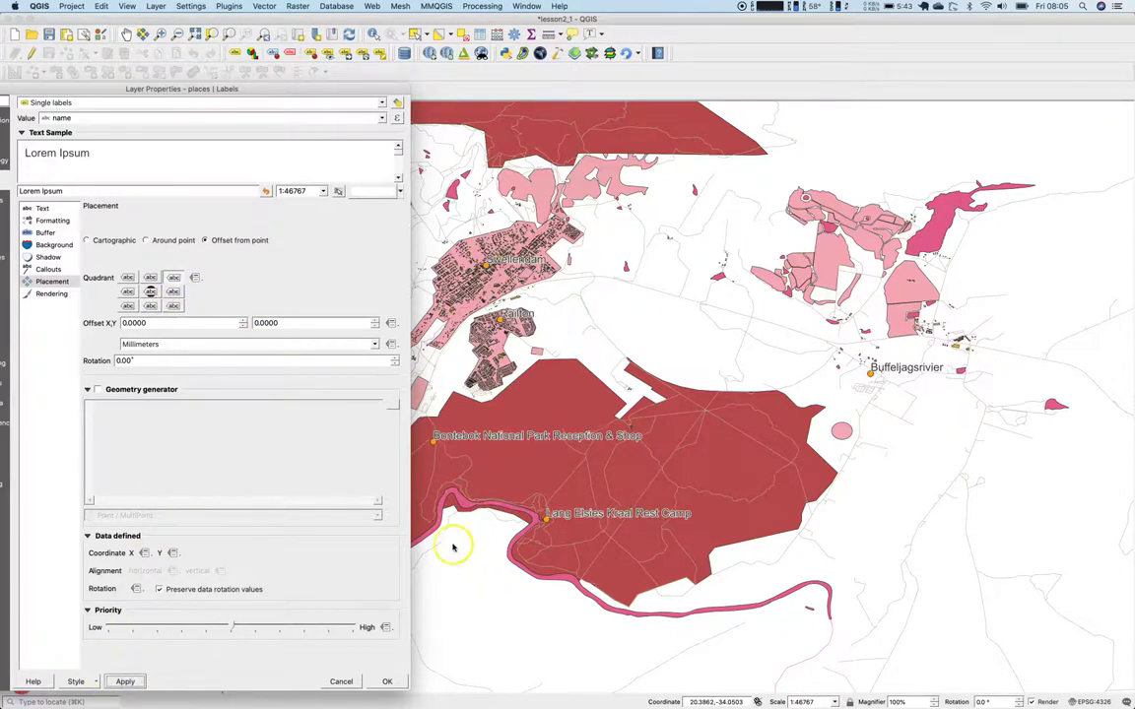
{"action": "left_click", "coordinate": [150, 291]}
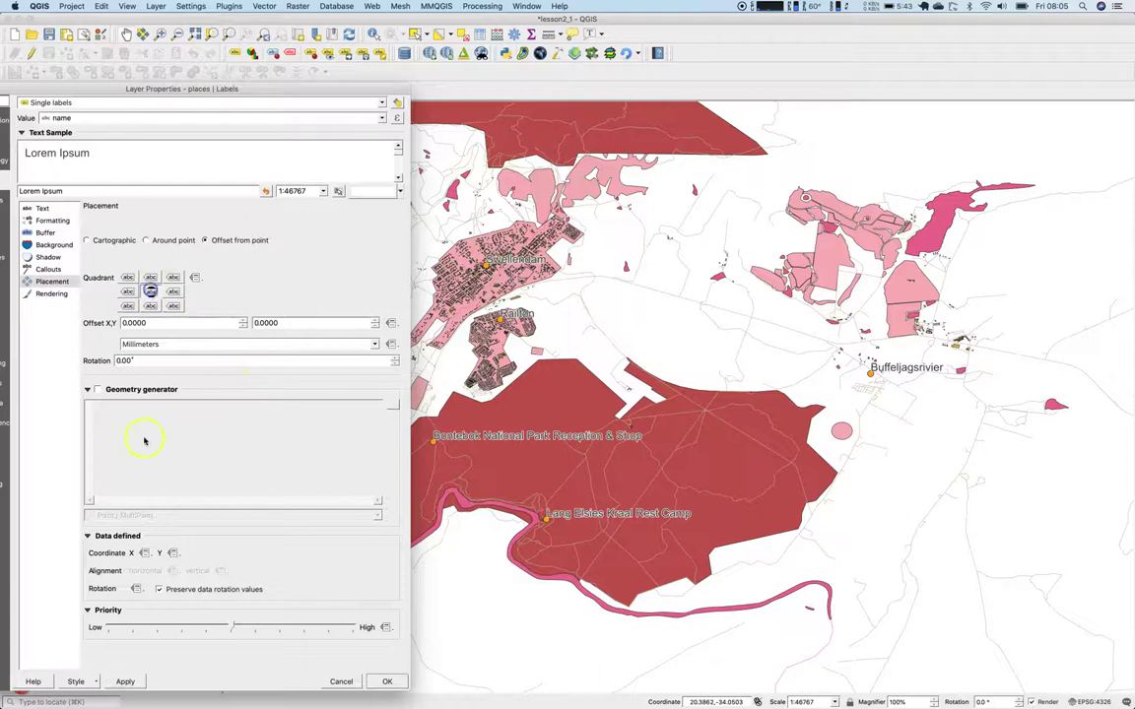
{"action": "left_click", "coordinate": [114, 682]}
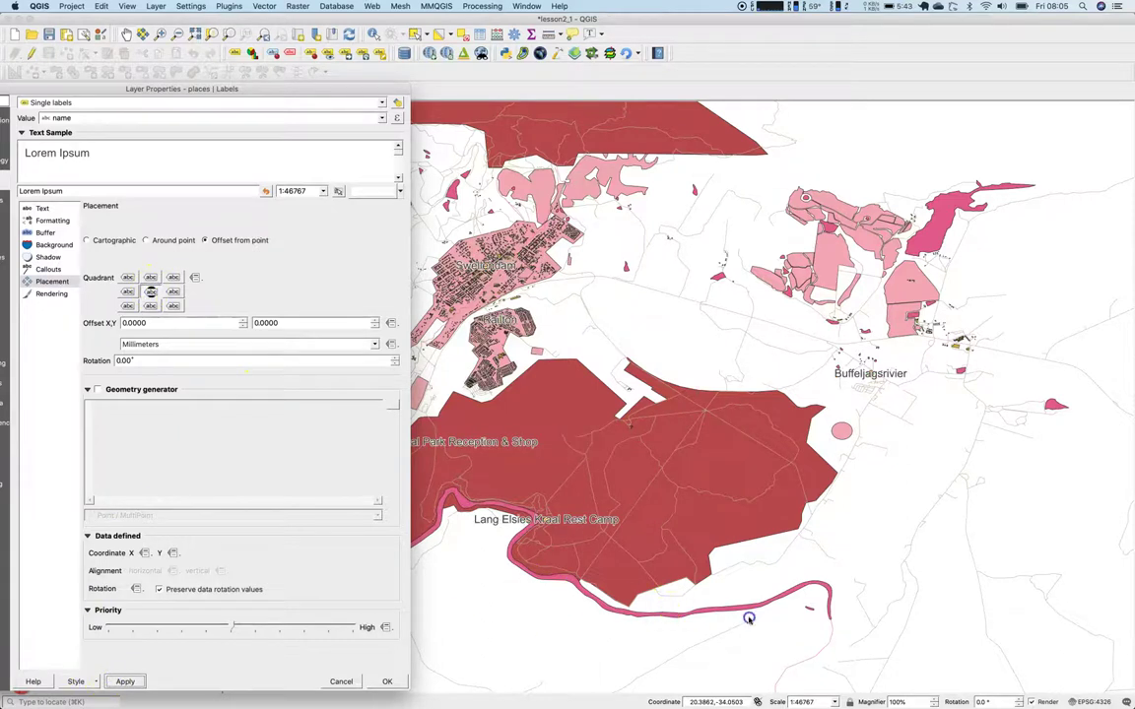
Switch to Around point placement and set the label distance to 3 mm
{"action": "left_click", "coordinate": [148, 240]}
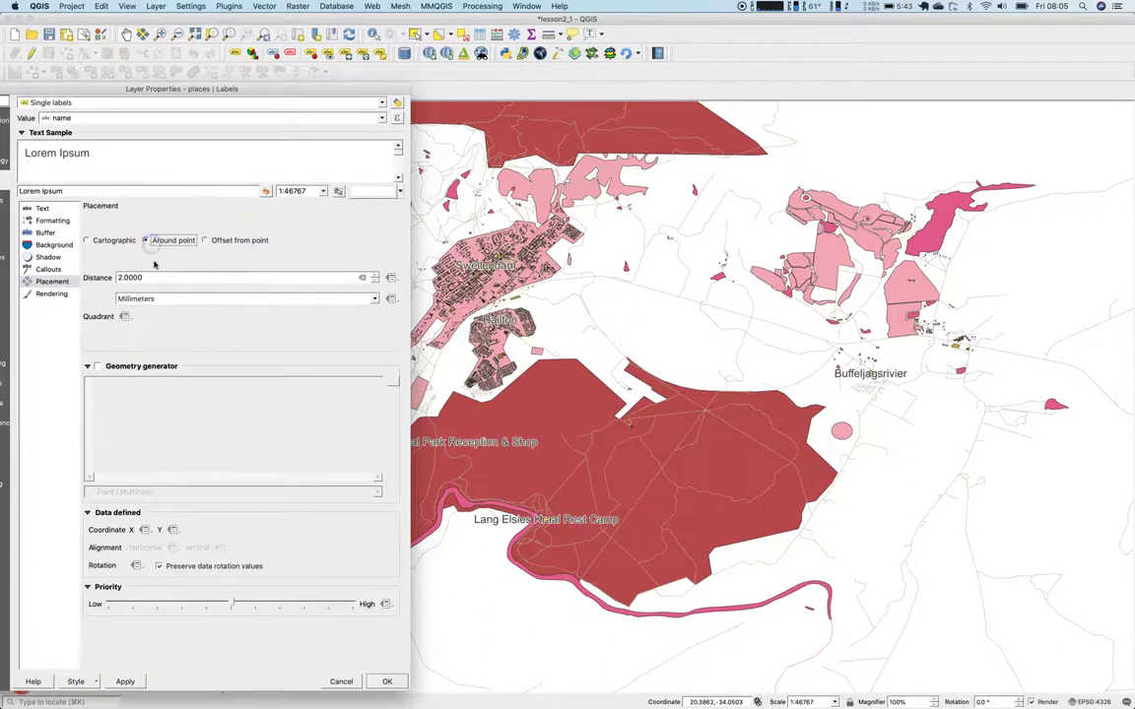
{"action": "left_click", "coordinate": [150, 407]}
{"action": "left_click", "coordinate": [124, 680]}
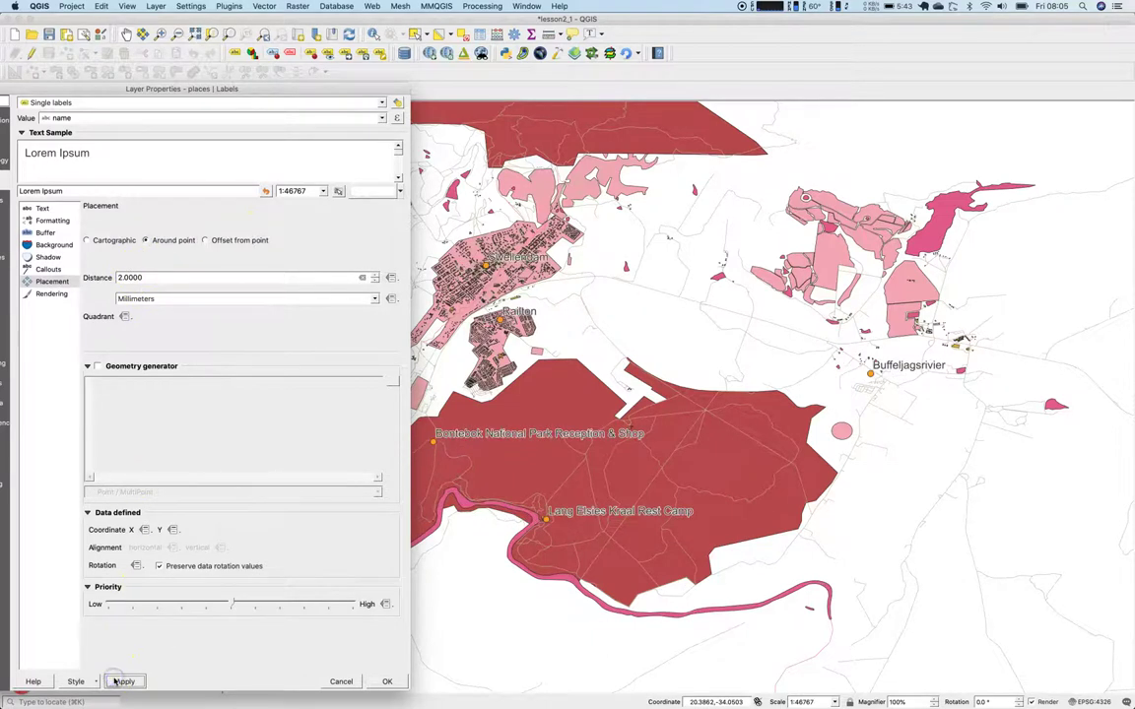
{"action": "left_click", "coordinate": [116, 278]}
{"action": "key", "text": "BackSpace"}
{"action": "type", "text": "3"}
{"action": "left_click", "coordinate": [125, 681]}
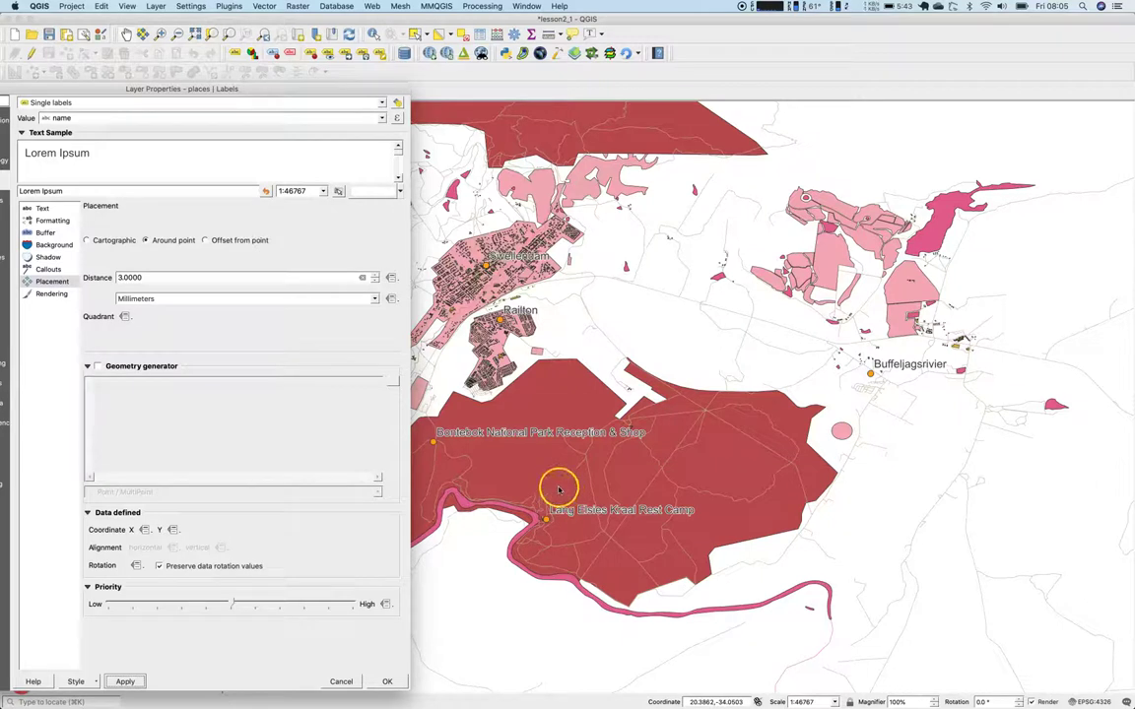
Confirm the 3 mm placement, close properties, and bring up the places layer's context menu
{"action": "left_click", "coordinate": [394, 681]}
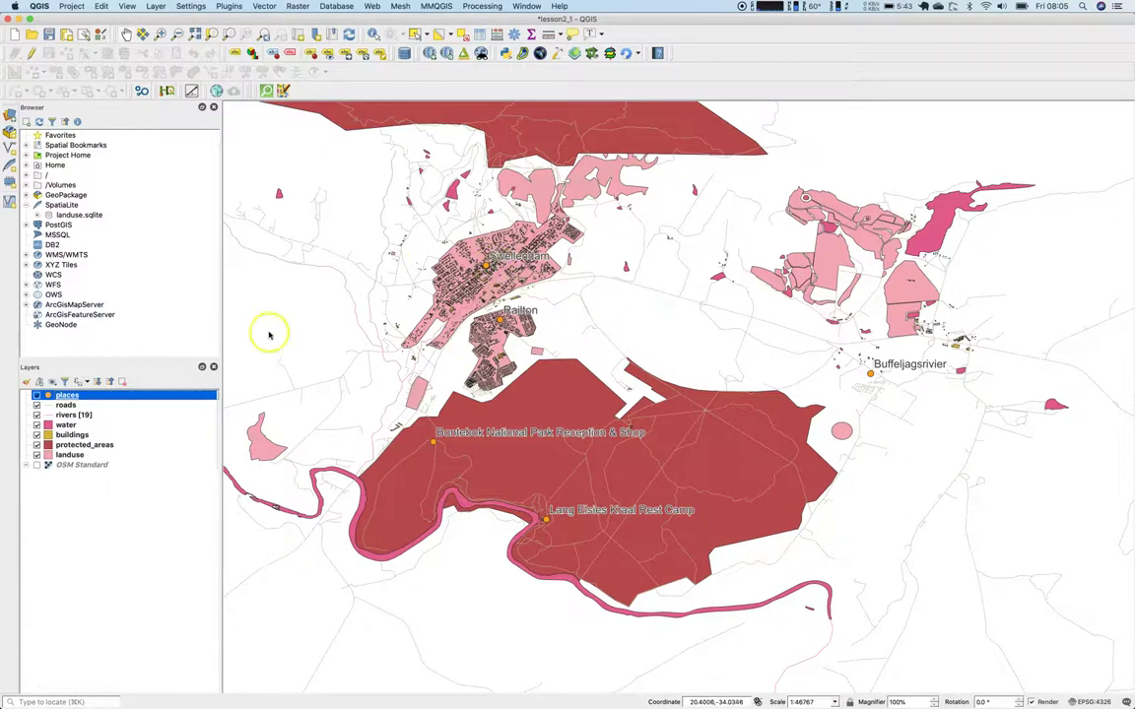
{"action": "right_click", "coordinate": [69, 395]}
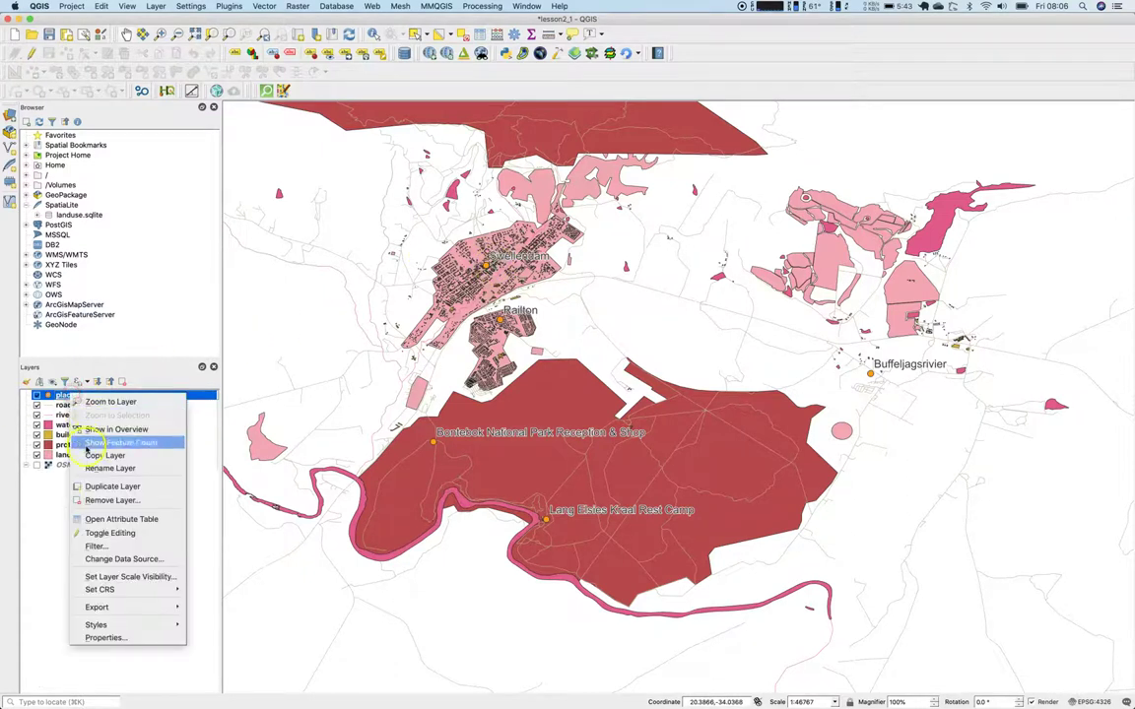
Review the Swellendam and Buffeljagsrivier entries in the places attribute table, then close it
{"action": "left_click", "coordinate": [109, 519]}
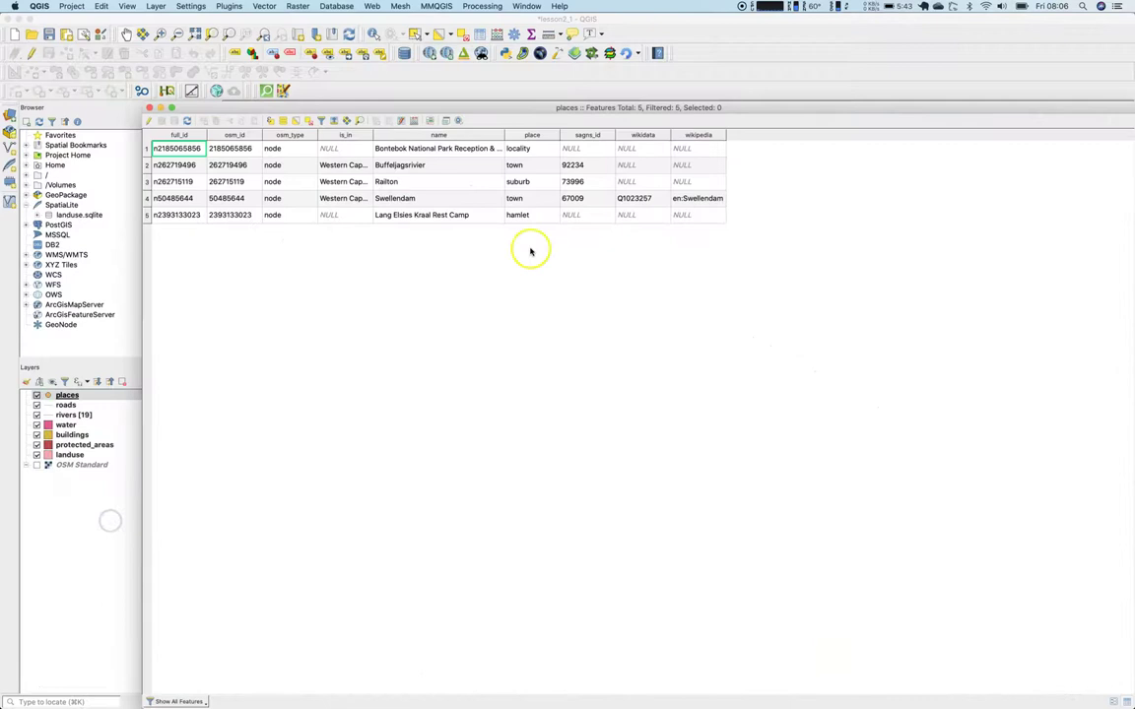
{"action": "left_click", "coordinate": [397, 199]}
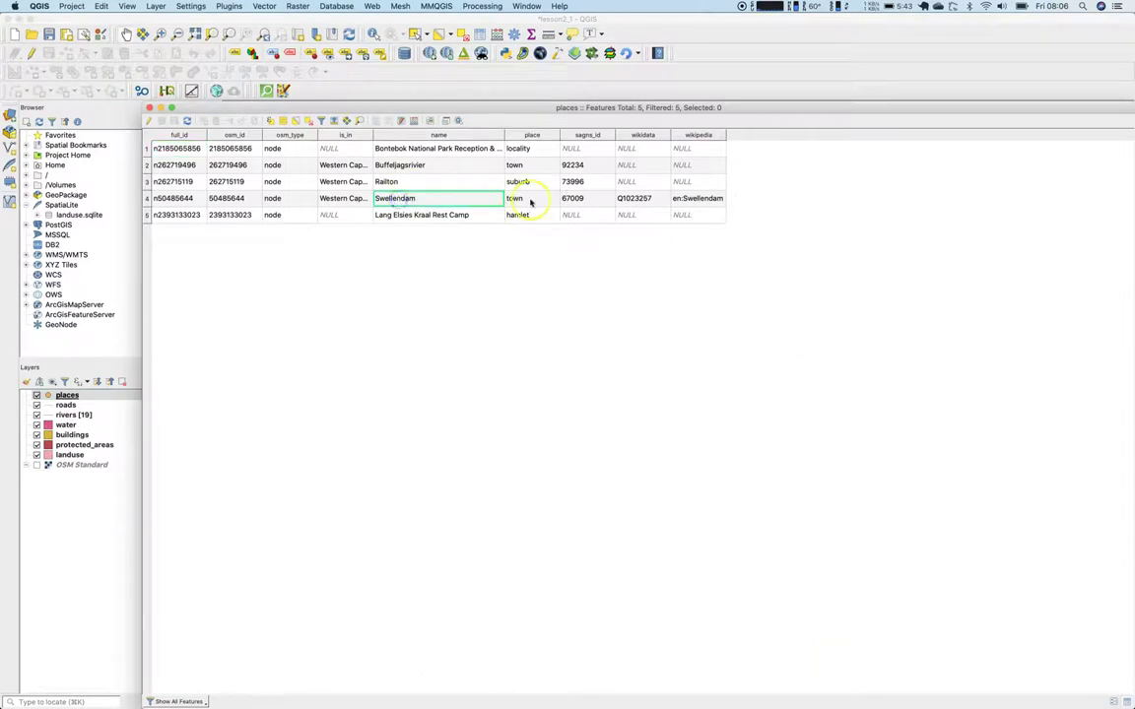
{"action": "left_click", "coordinate": [532, 197]}
{"action": "left_click", "coordinate": [530, 165]}
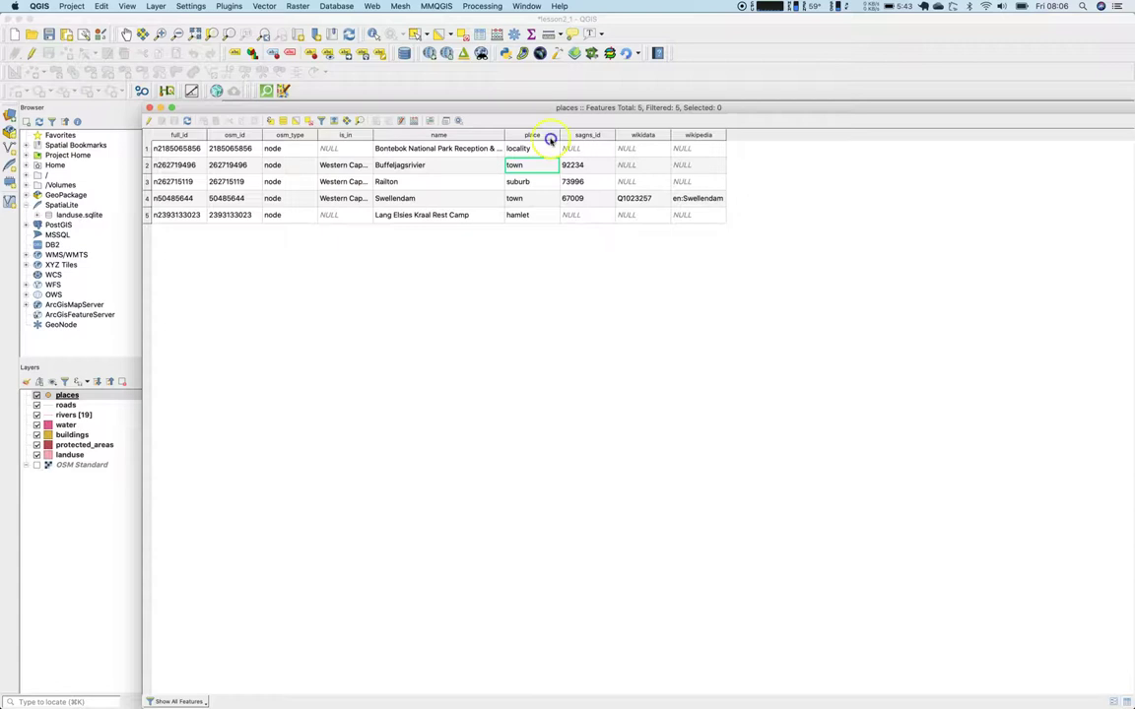
{"action": "left_click_drag", "start_coordinate": [535, 106], "coordinate": [645, 576]}
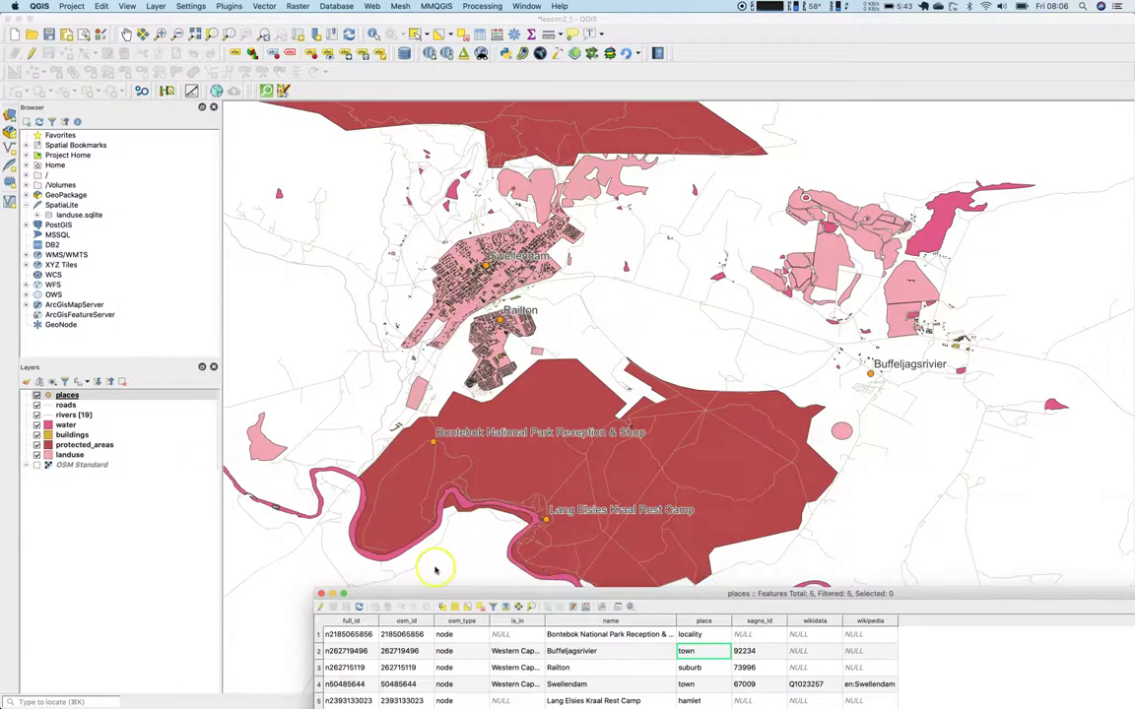
{"action": "left_click", "coordinate": [320, 593]}
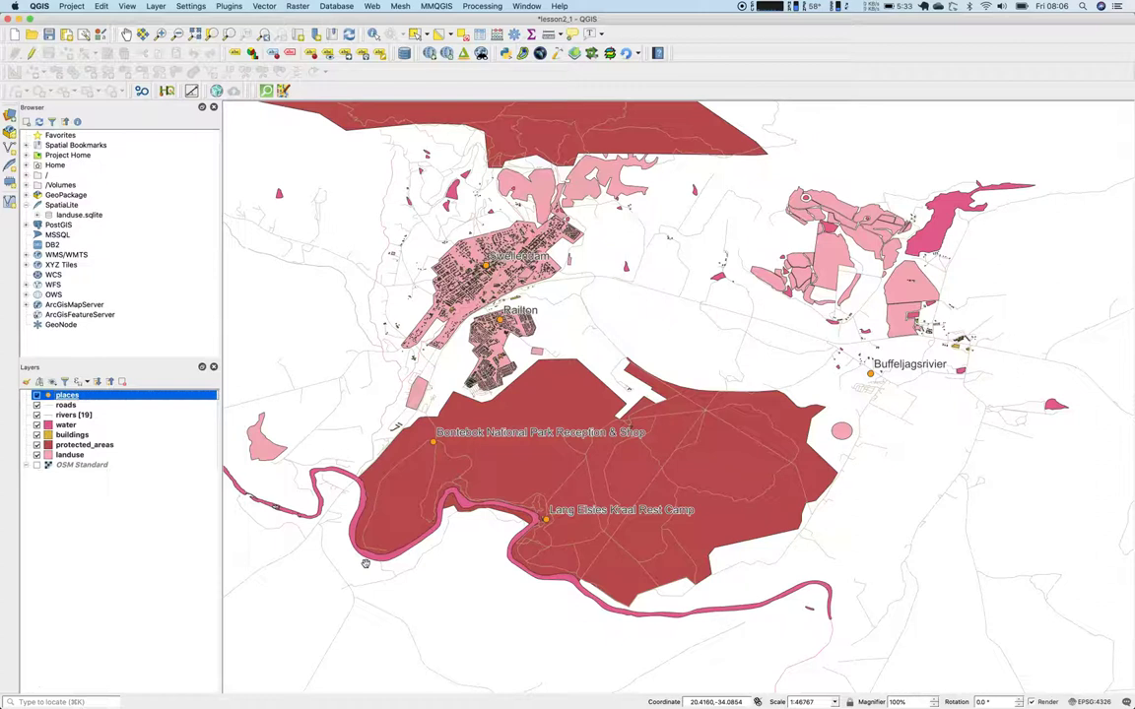
{"action": "left_click", "coordinate": [375, 477]}
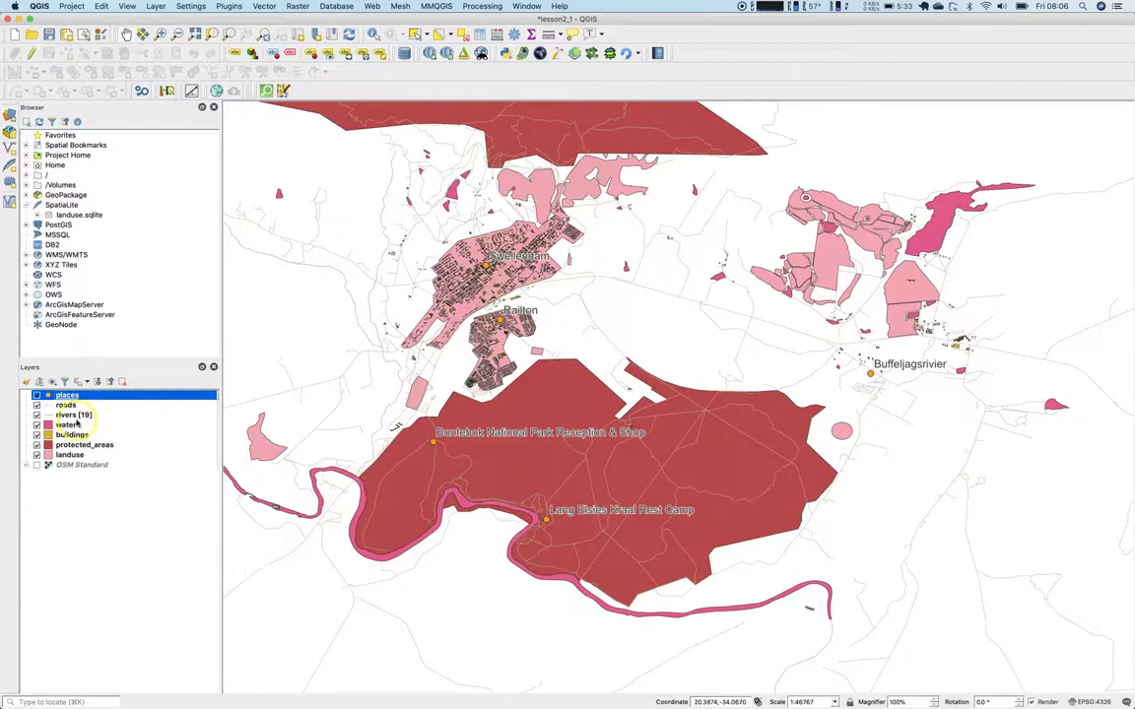
Reopen the places layer properties and try hiding the markers with a zero marker size
{"action": "double_click", "coordinate": [54, 397]}
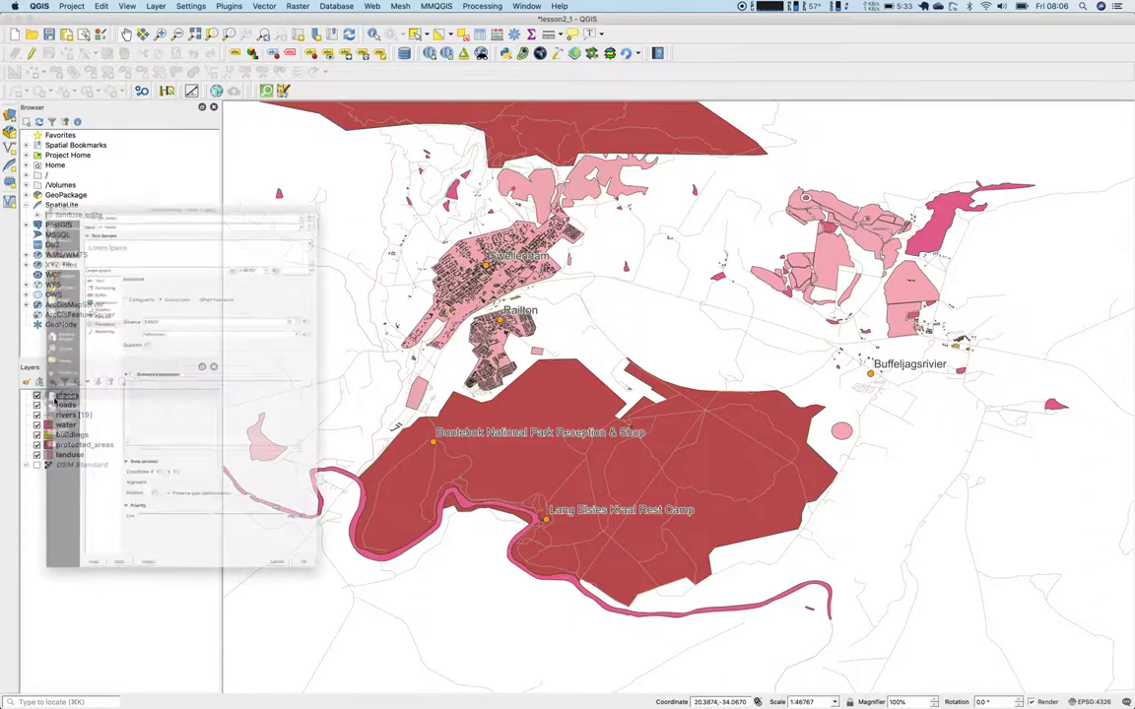
{"action": "left_click_drag", "start_coordinate": [70, 87], "coordinate": [178, 79]}
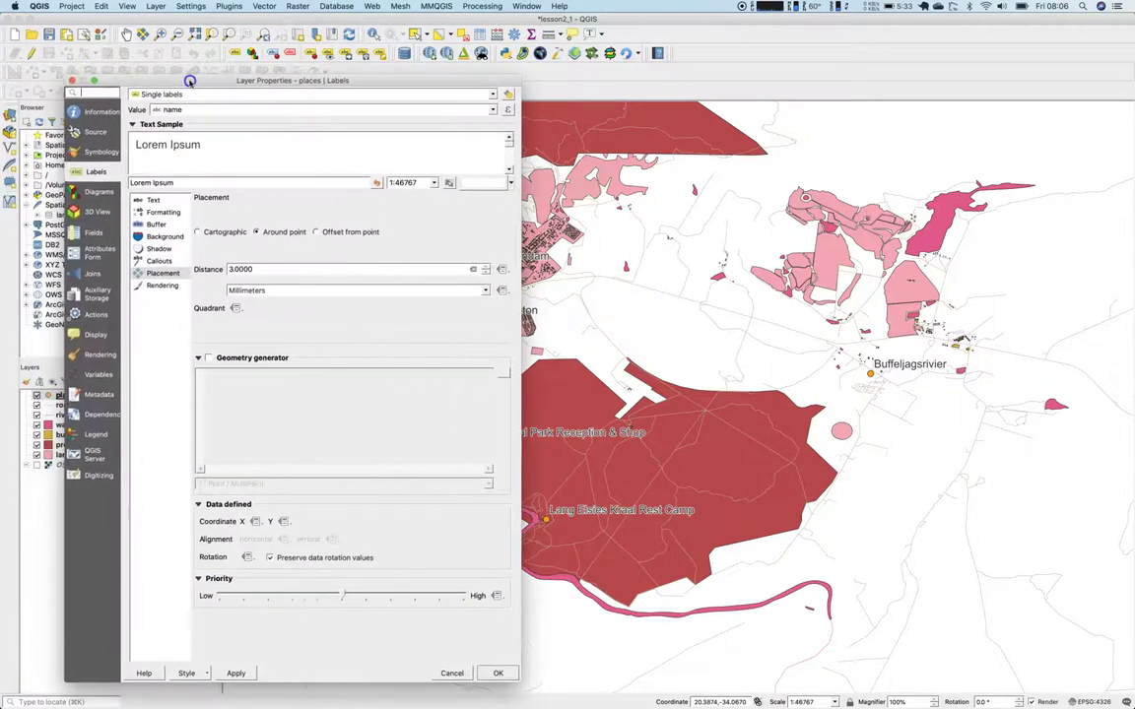
{"action": "left_click", "coordinate": [104, 151]}
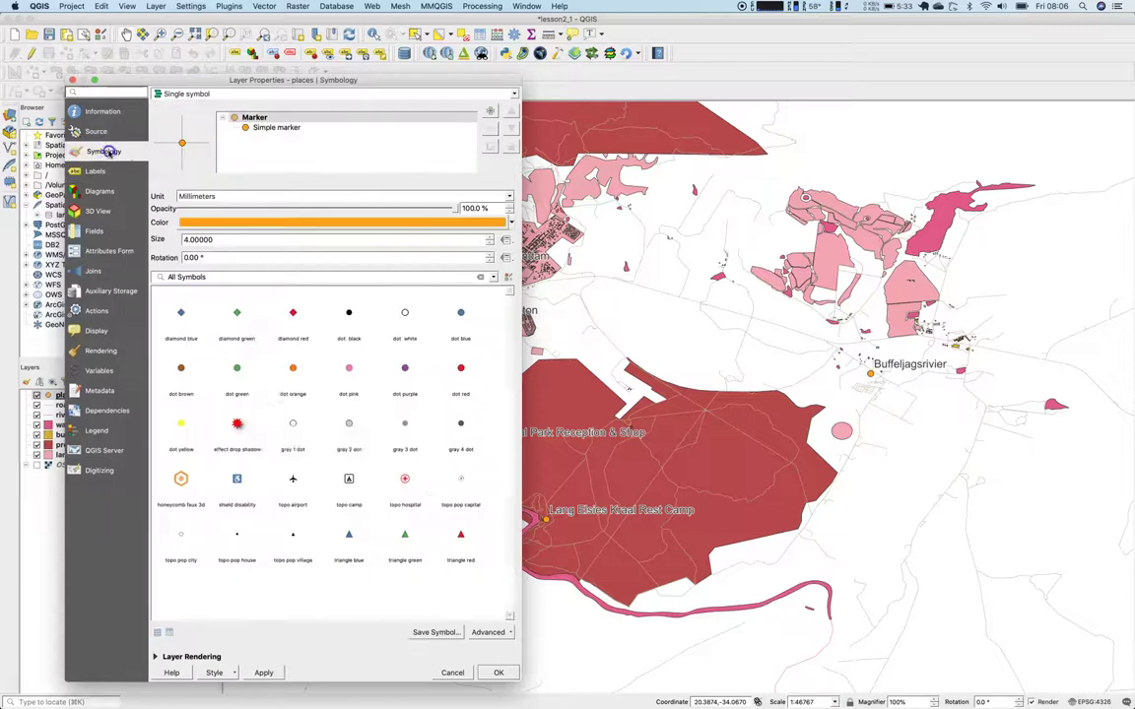
{"action": "double_click", "coordinate": [197, 240]}
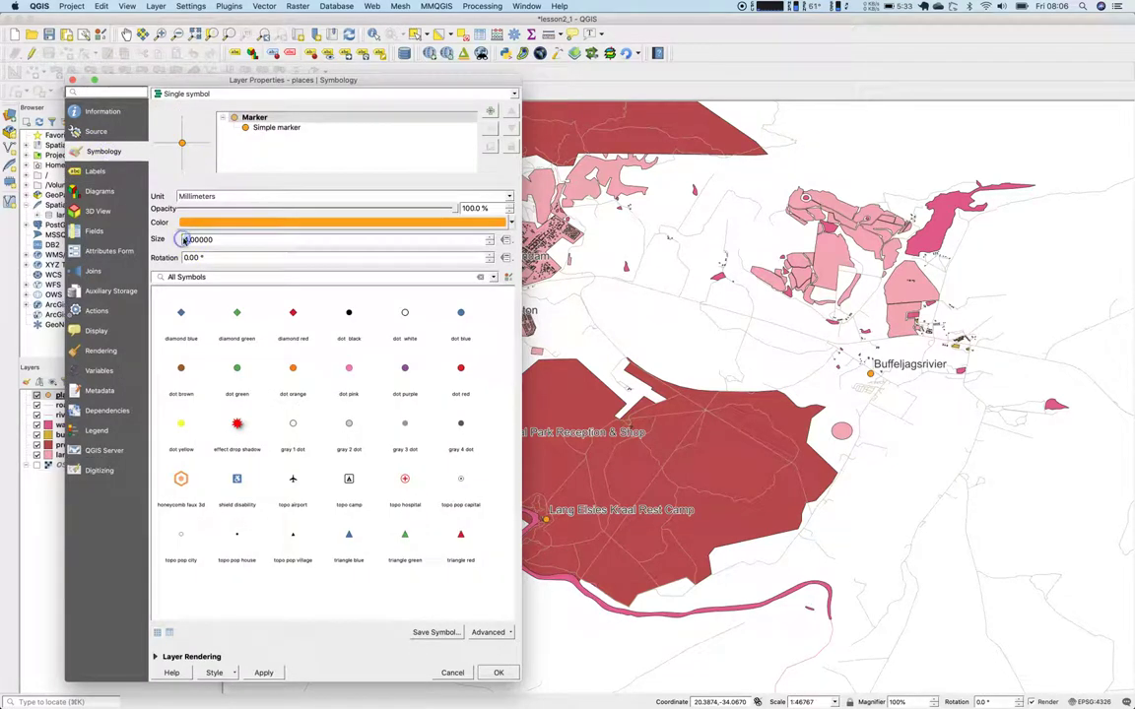
{"action": "scroll", "coordinate": [185, 240], "scroll_direction": "down", "scroll_amount": 4}
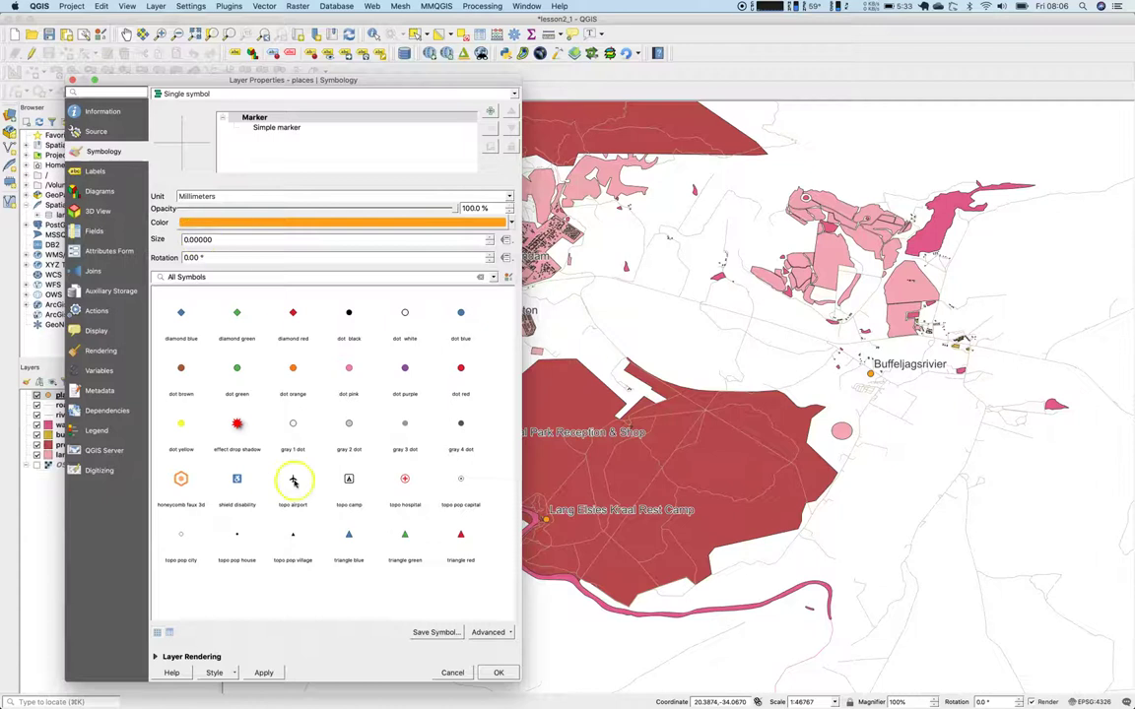
{"action": "left_click", "coordinate": [263, 673]}
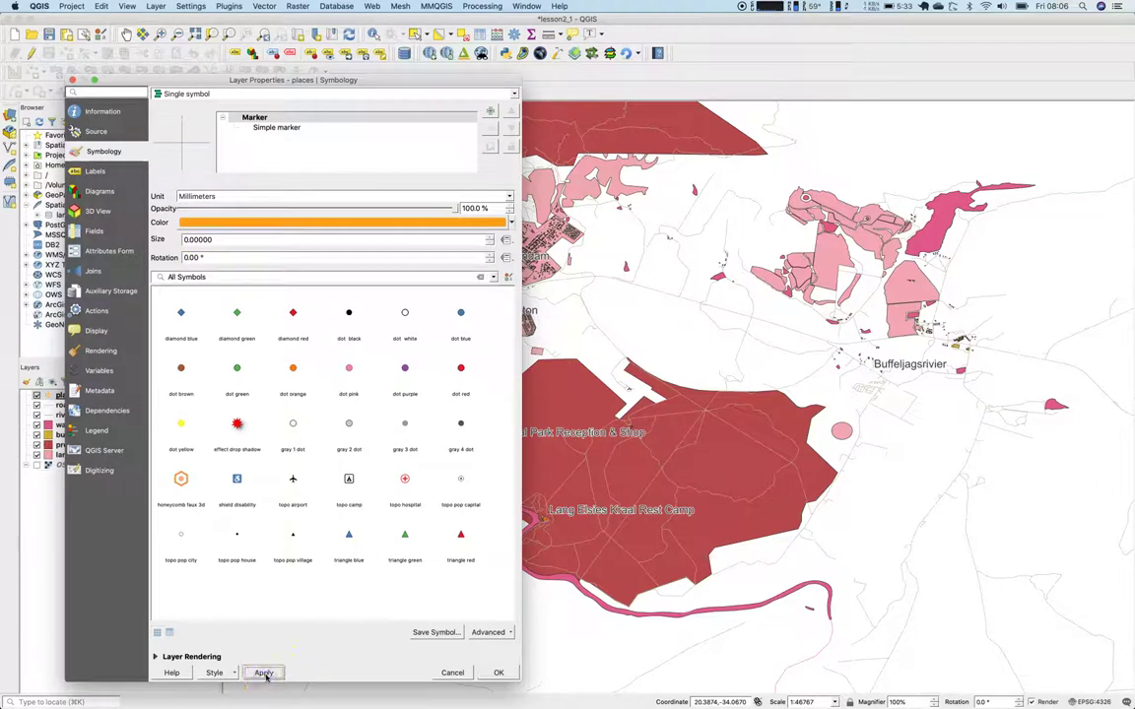
Restore the places marker size to 4 and reapply it
{"action": "left_click", "coordinate": [187, 239]}
{"action": "type", "text": "4"}
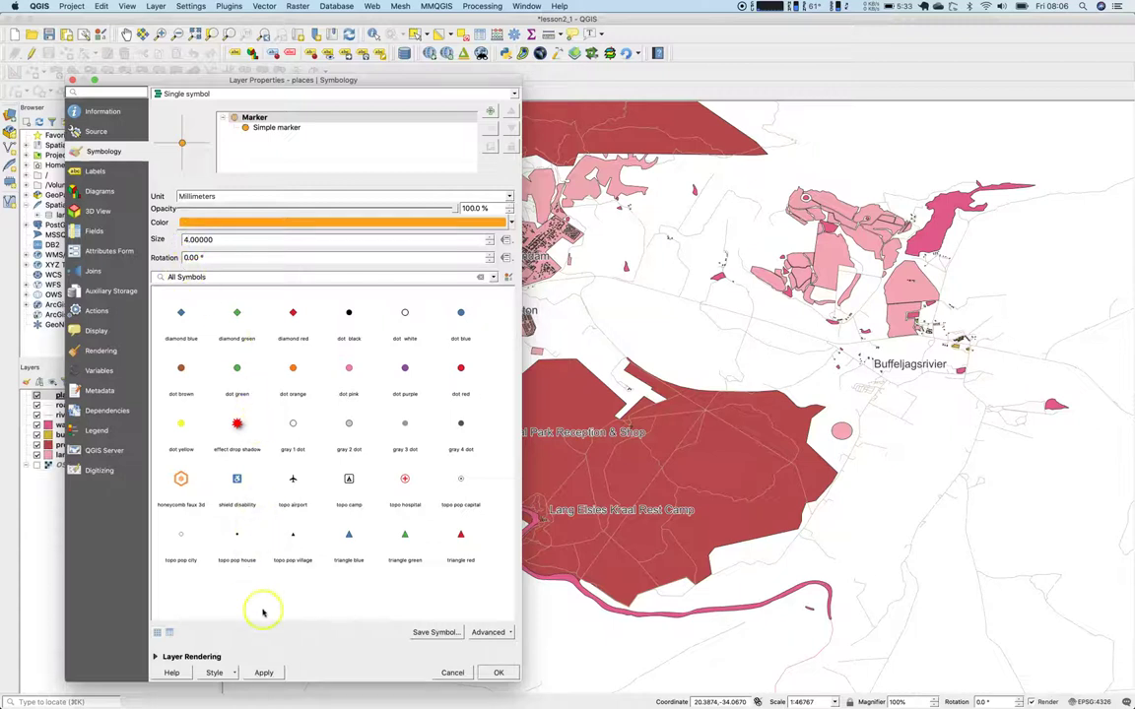
{"action": "left_click", "coordinate": [263, 672]}
{"action": "left_click", "coordinate": [499, 673]}
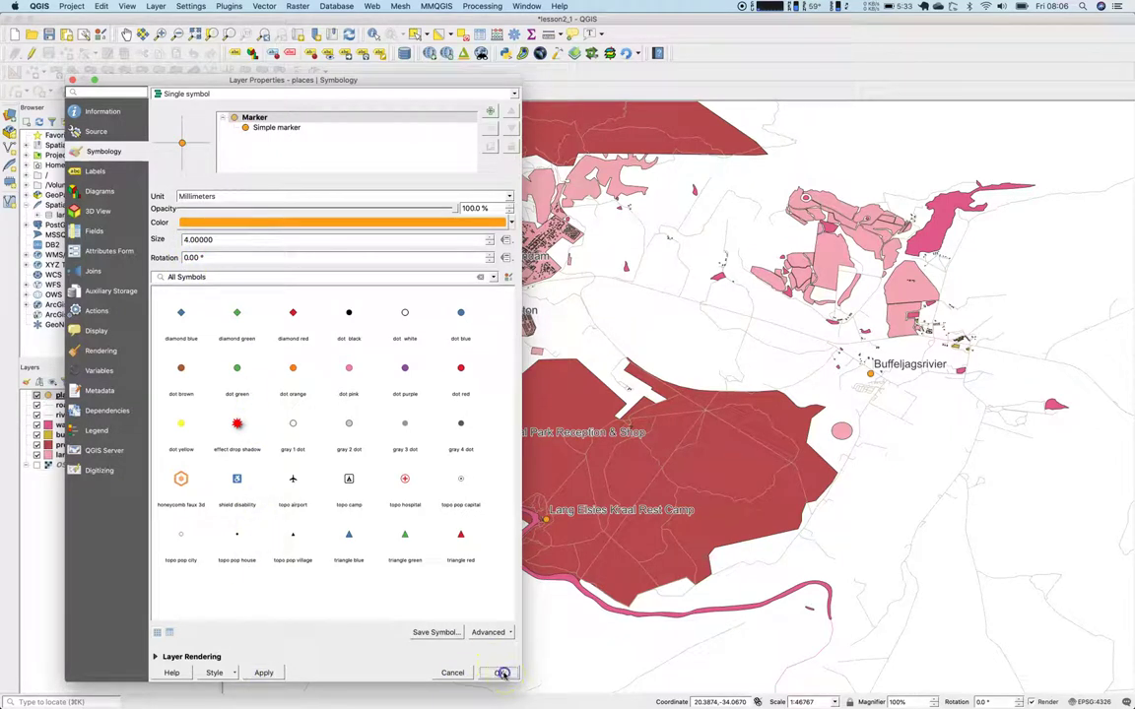
{"action": "left_click", "coordinate": [276, 673]}
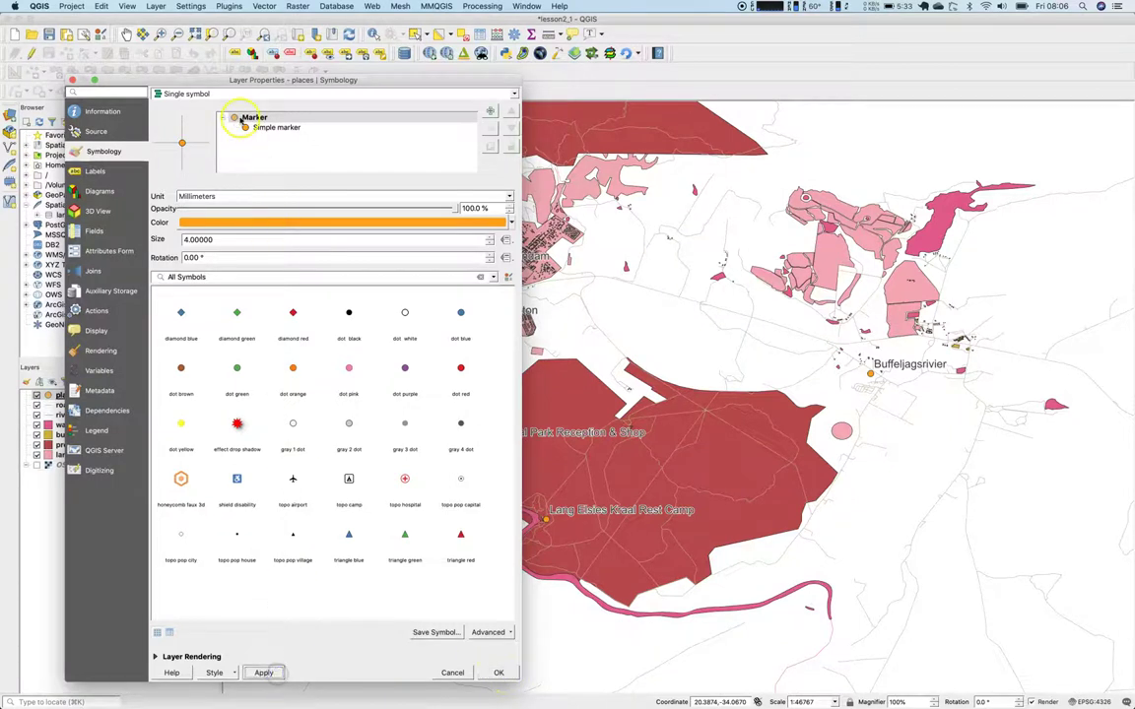
Switch the places renderer from Single symbol to No symbols and apply
{"action": "left_click", "coordinate": [182, 94]}
{"action": "left_click", "coordinate": [187, 104]}
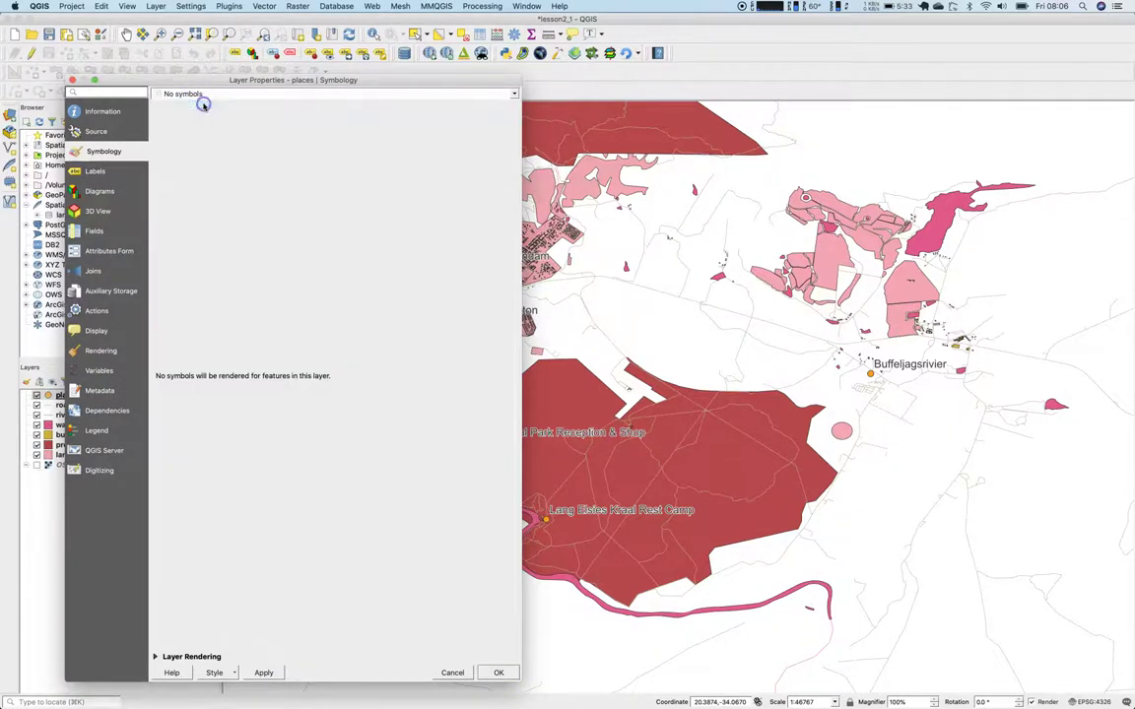
{"action": "left_click", "coordinate": [266, 673]}
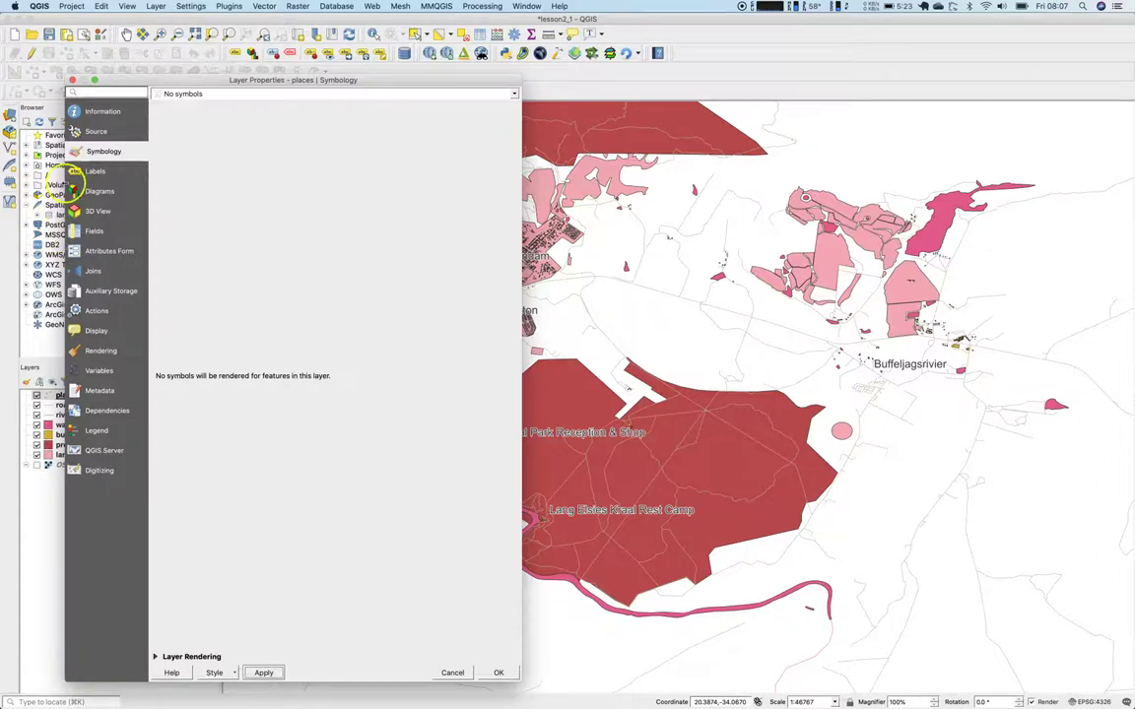
Set place labels to Offset from point, centre quadrant, 0,0 offset, then apply and close
{"action": "left_click", "coordinate": [93, 171]}
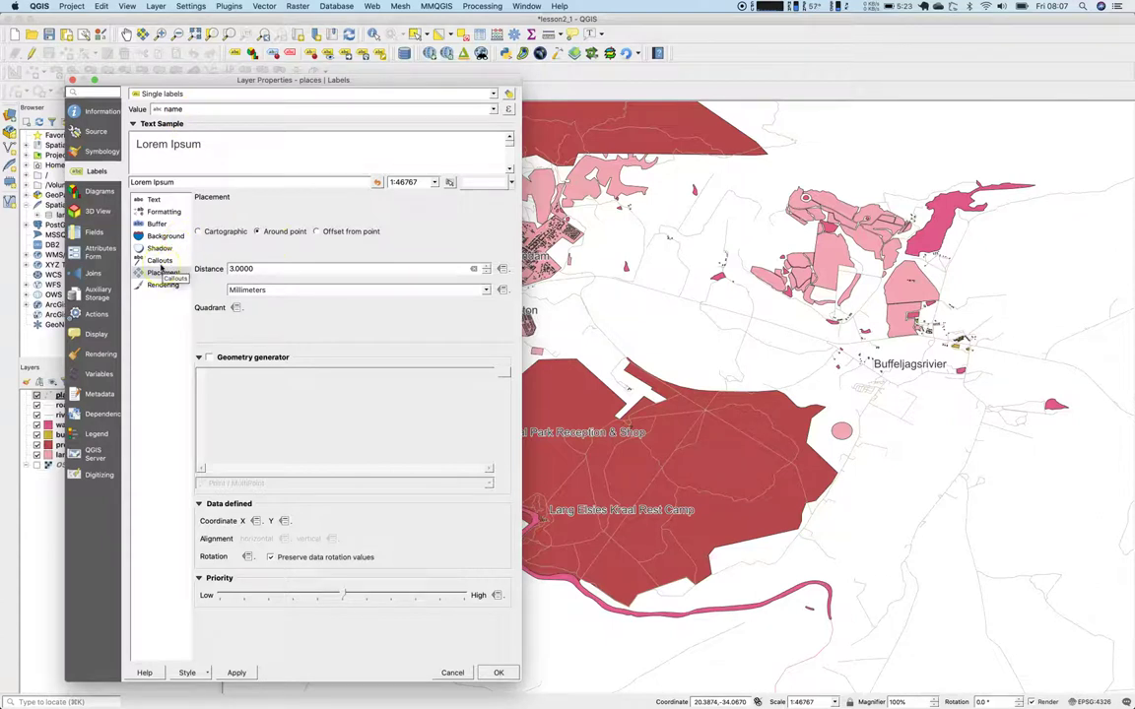
{"action": "left_click", "coordinate": [237, 269]}
{"action": "left_click", "coordinate": [281, 234]}
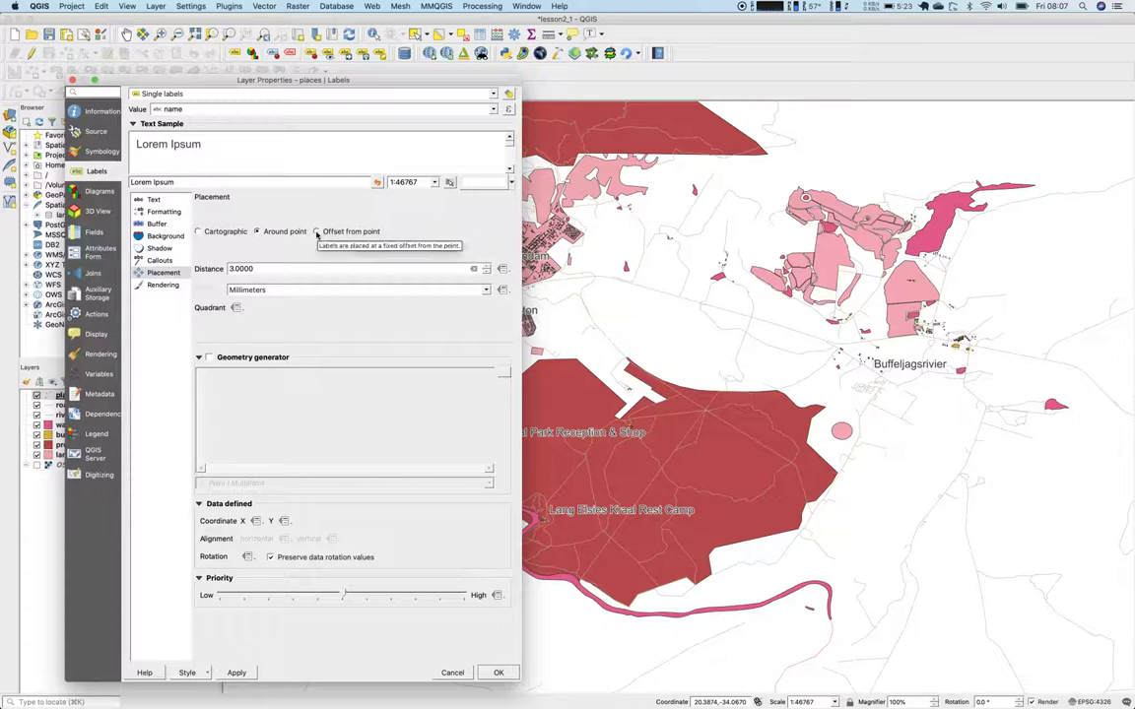
{"action": "left_click", "coordinate": [316, 233]}
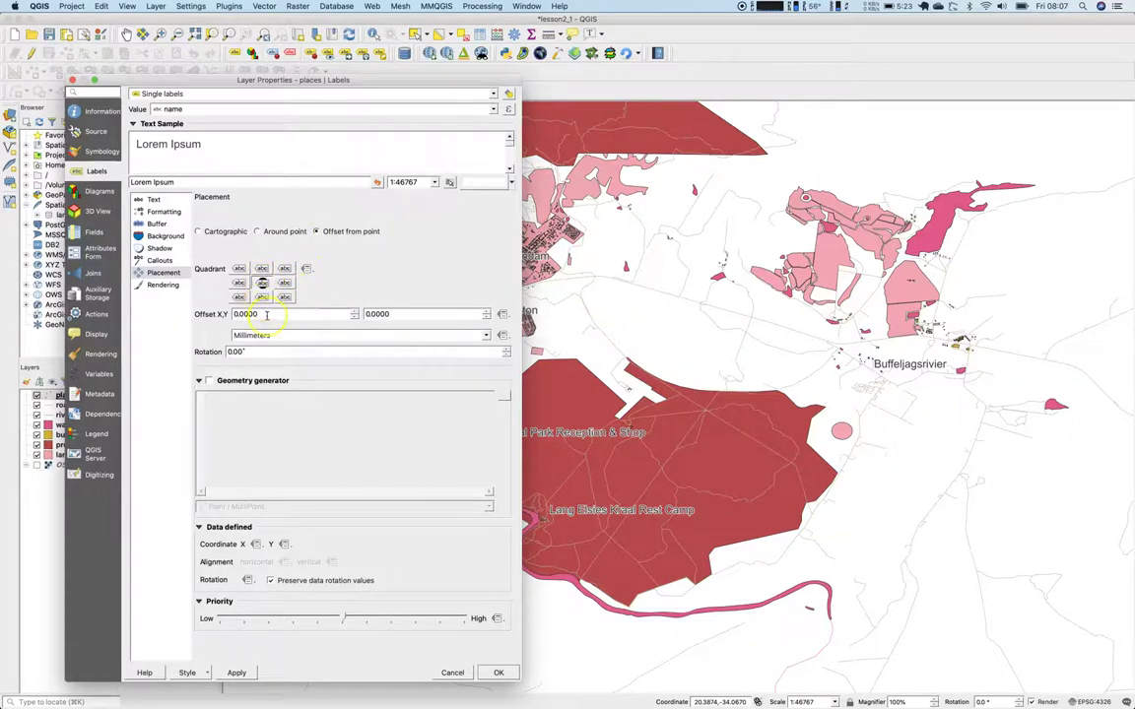
{"action": "left_click", "coordinate": [237, 672]}
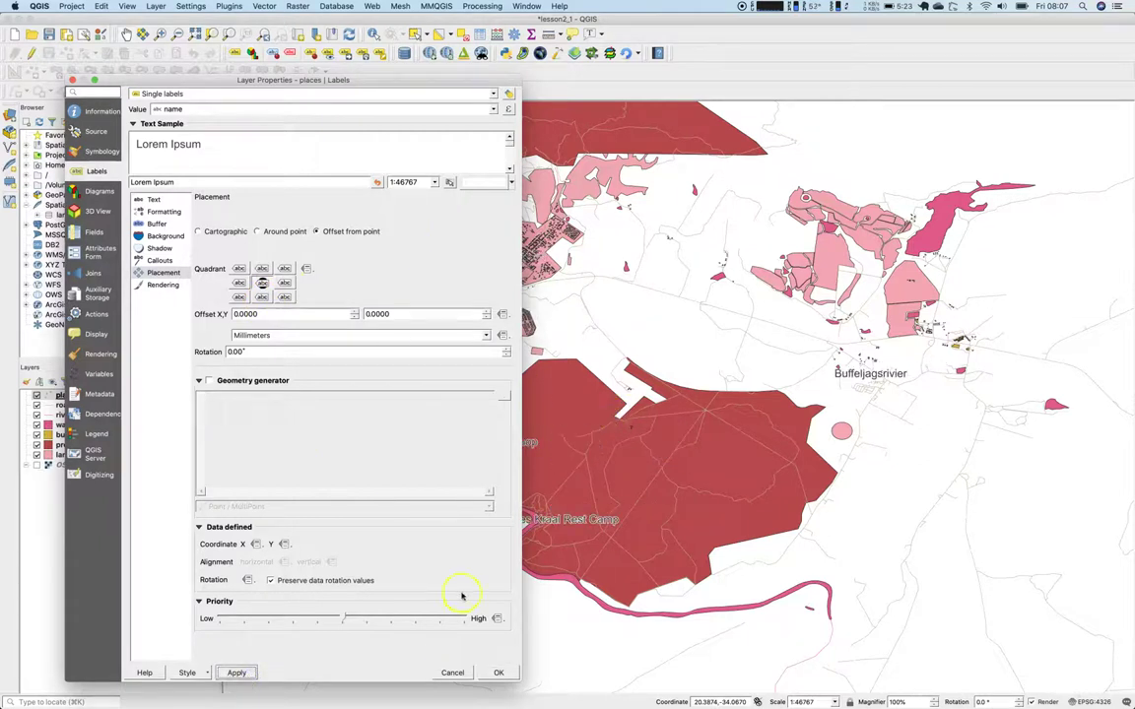
{"action": "left_click", "coordinate": [498, 673]}
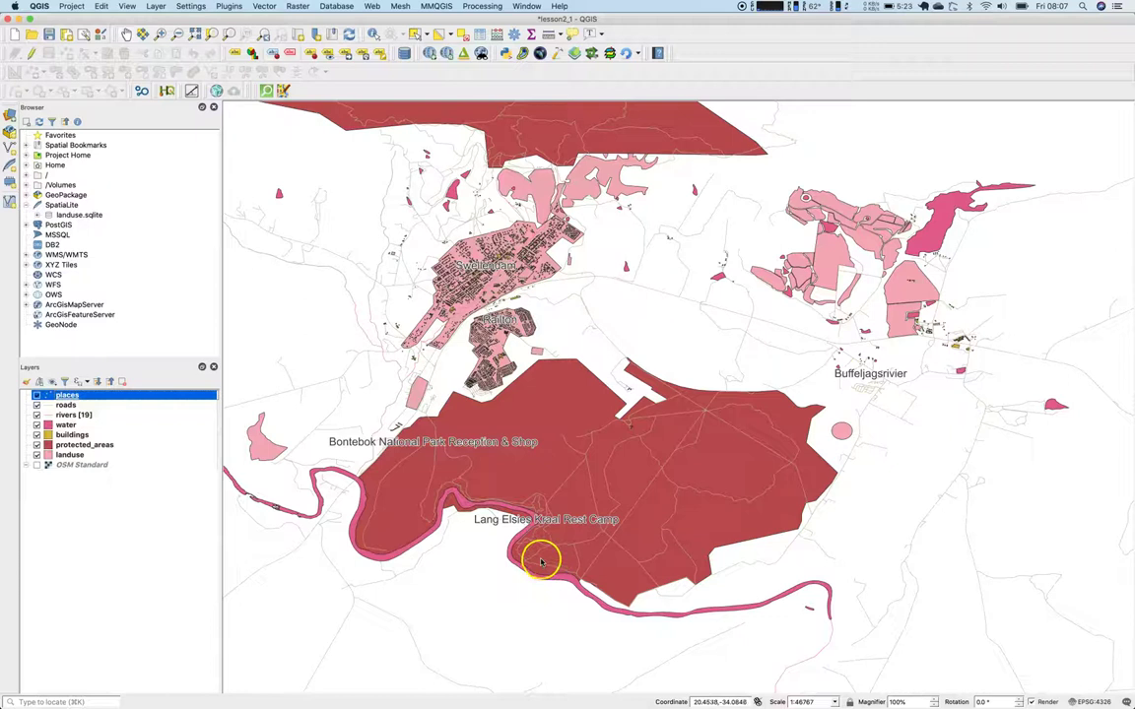
{"action": "double_click", "coordinate": [69, 396]}
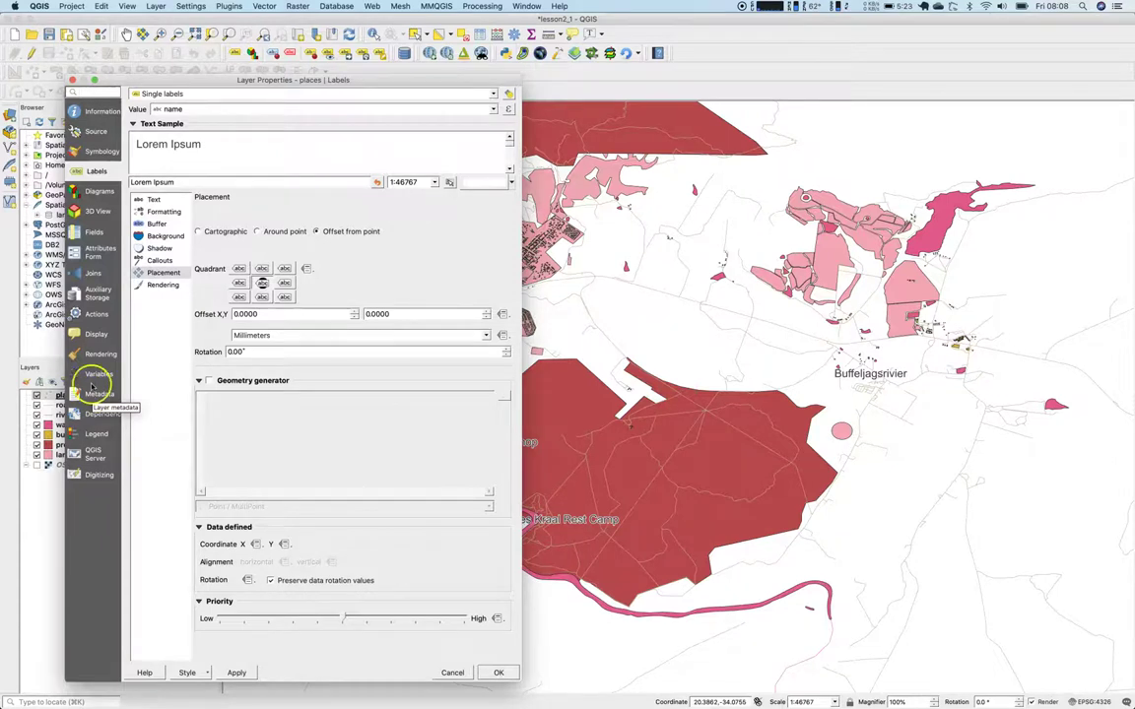
{"action": "left_click", "coordinate": [157, 211]}
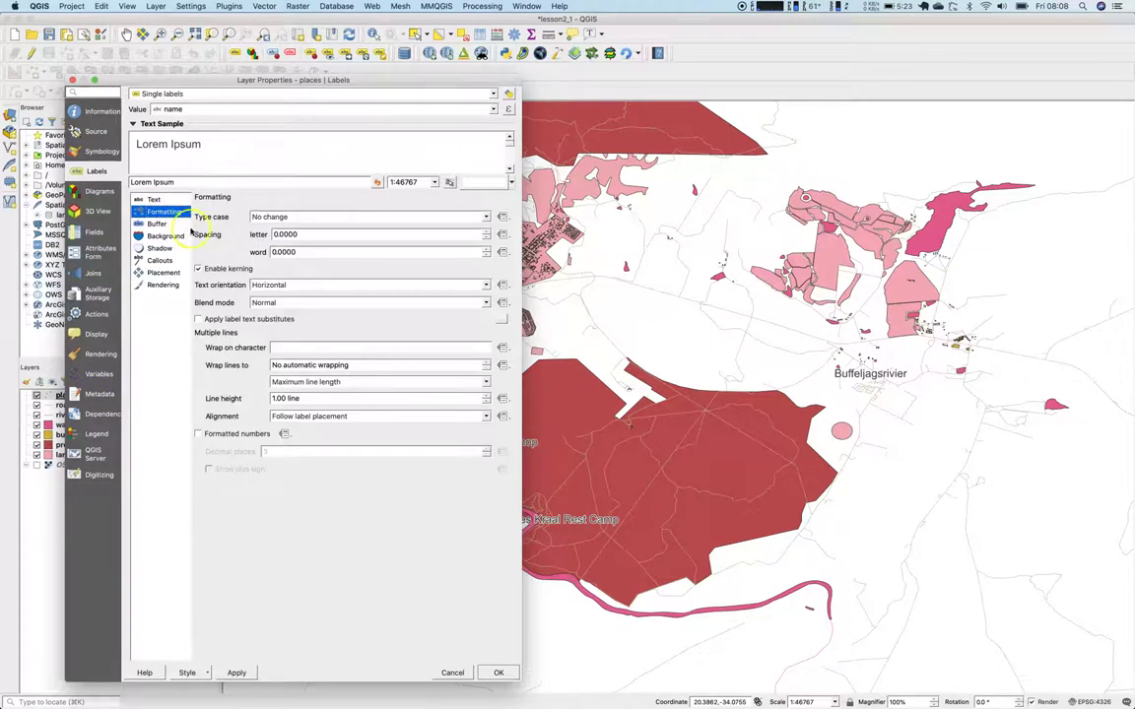
{"action": "left_click", "coordinate": [279, 348]}
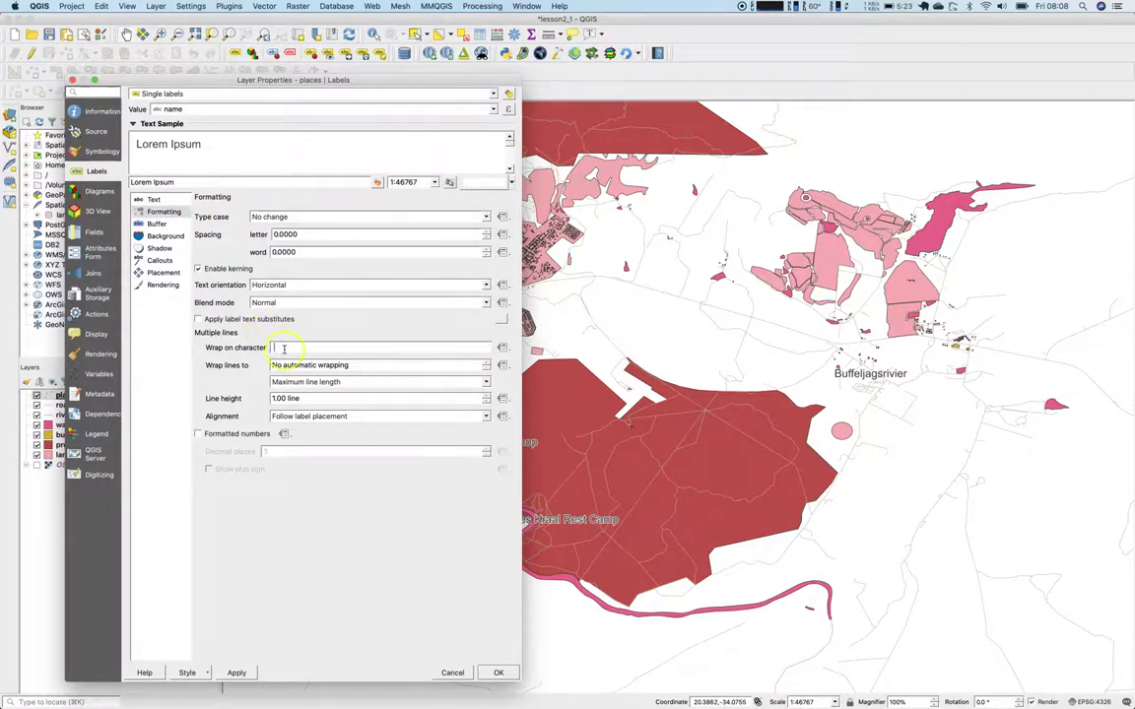
{"action": "left_click", "coordinate": [234, 673]}
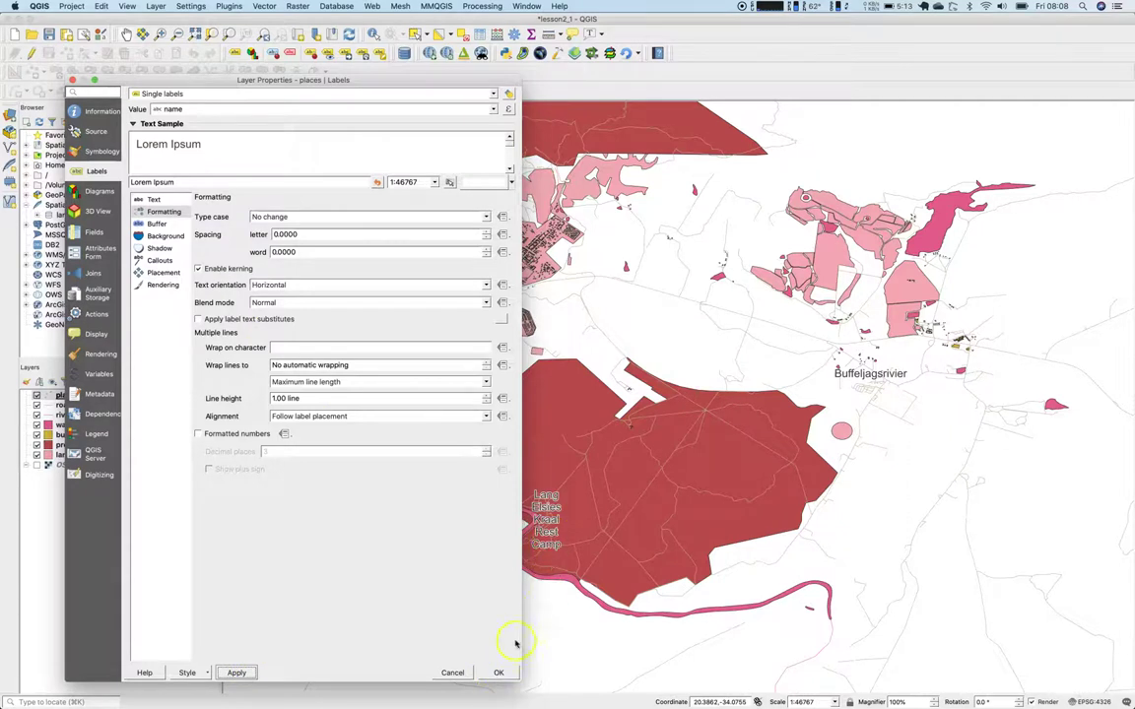
{"action": "left_click_drag", "start_coordinate": [368, 83], "coordinate": [226, 86]}
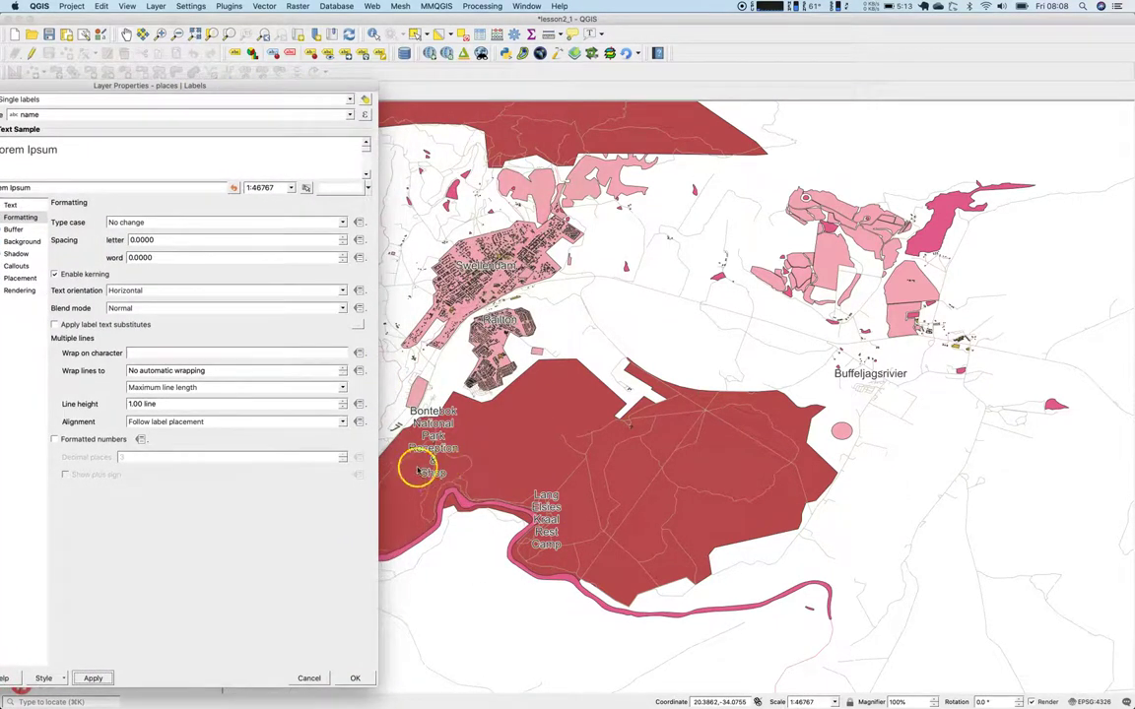
{"action": "left_click", "coordinate": [155, 353]}
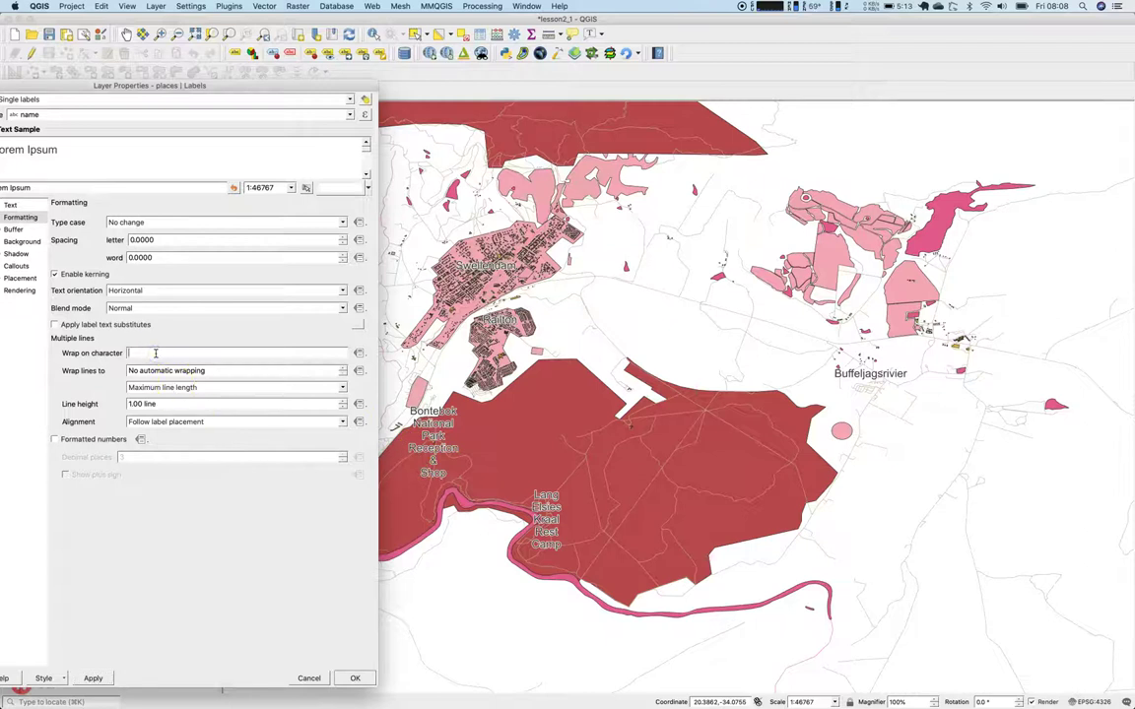
{"action": "left_click", "coordinate": [91, 678]}
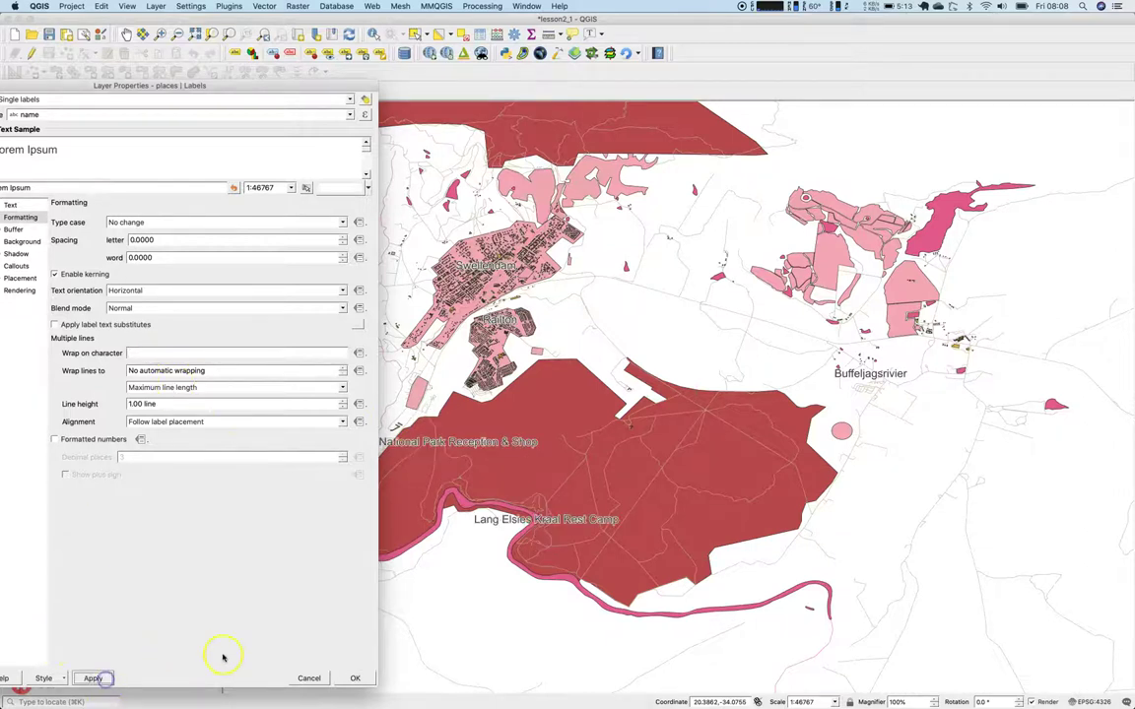
Zoom out the map to the whole region and nudge the view slightly right
{"action": "left_click", "coordinate": [355, 677]}
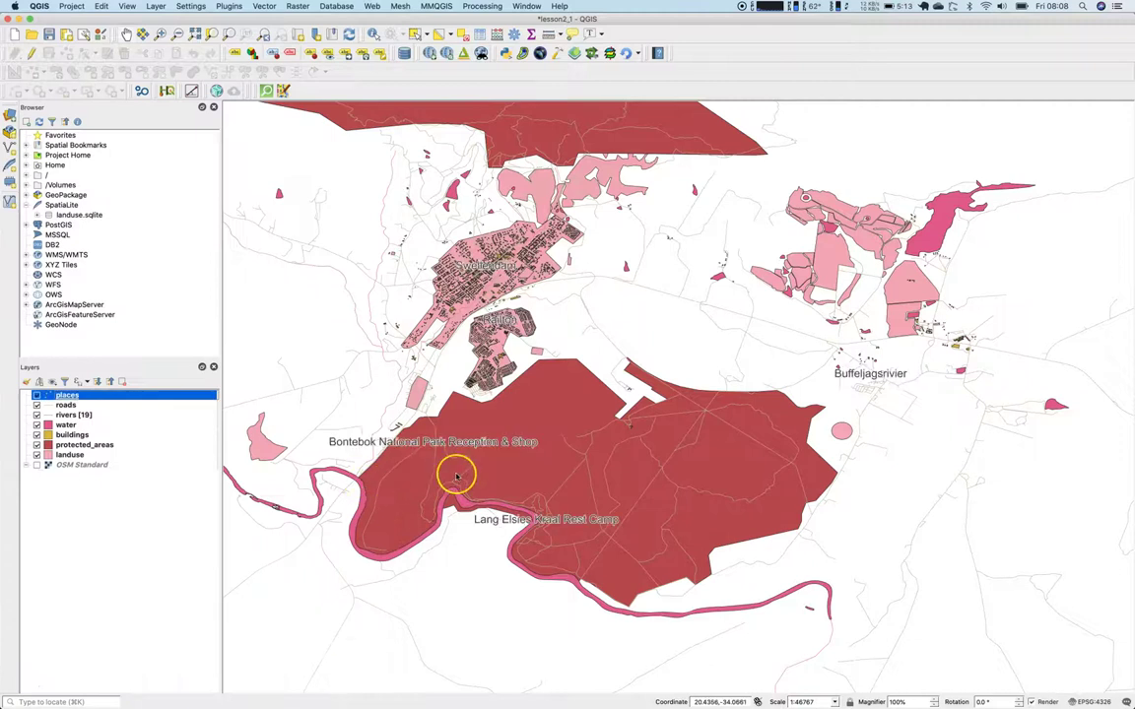
{"action": "scroll", "coordinate": [456, 473], "scroll_direction": "down", "scroll_amount": 1}
{"action": "scroll", "coordinate": [456, 478], "scroll_direction": "down", "scroll_amount": 2}
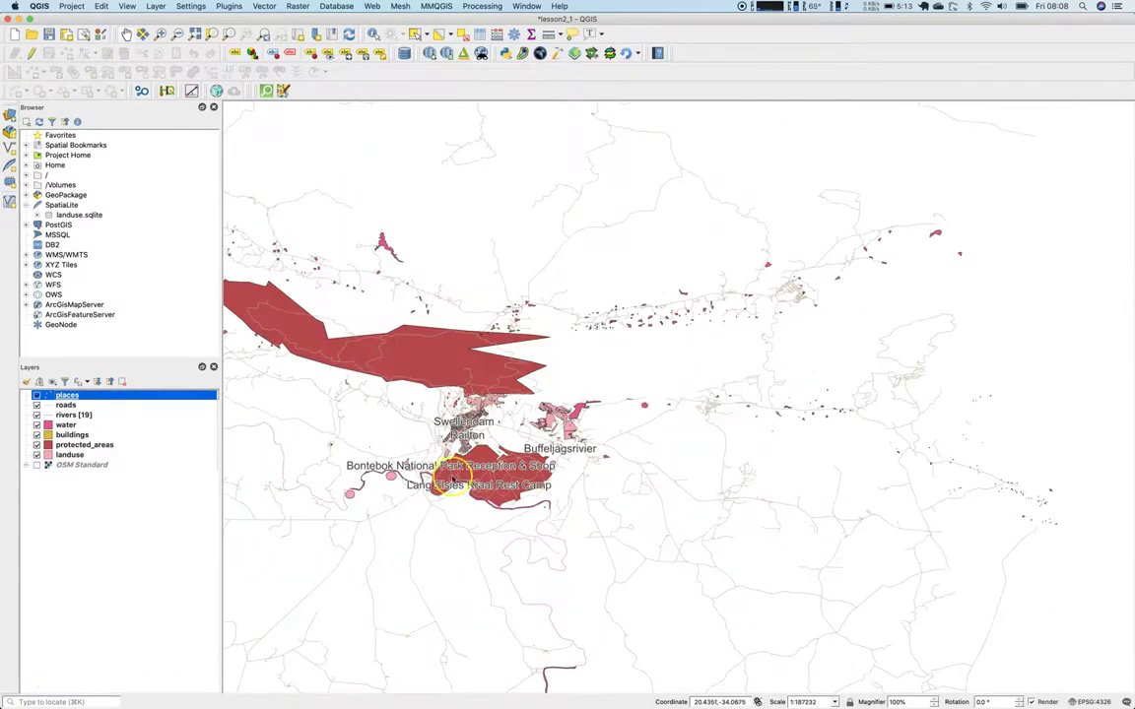
{"action": "scroll", "coordinate": [433, 493], "scroll_direction": "down", "scroll_amount": 1}
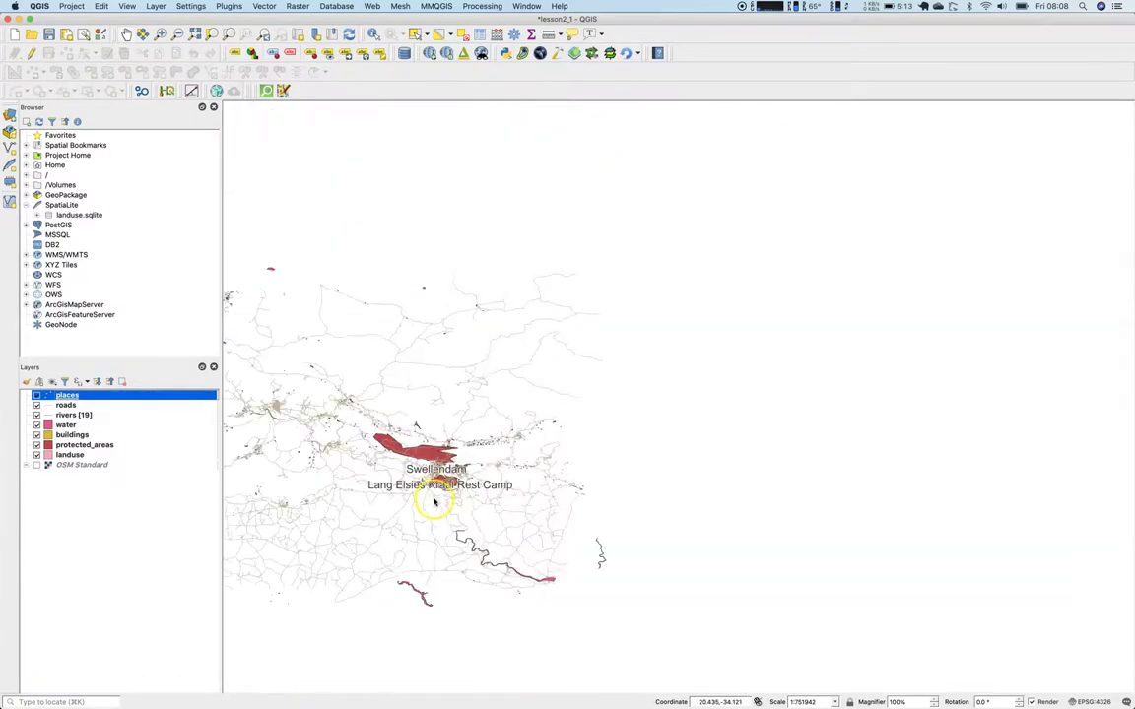
{"action": "left_click_drag", "start_coordinate": [433, 504], "coordinate": [473, 509]}
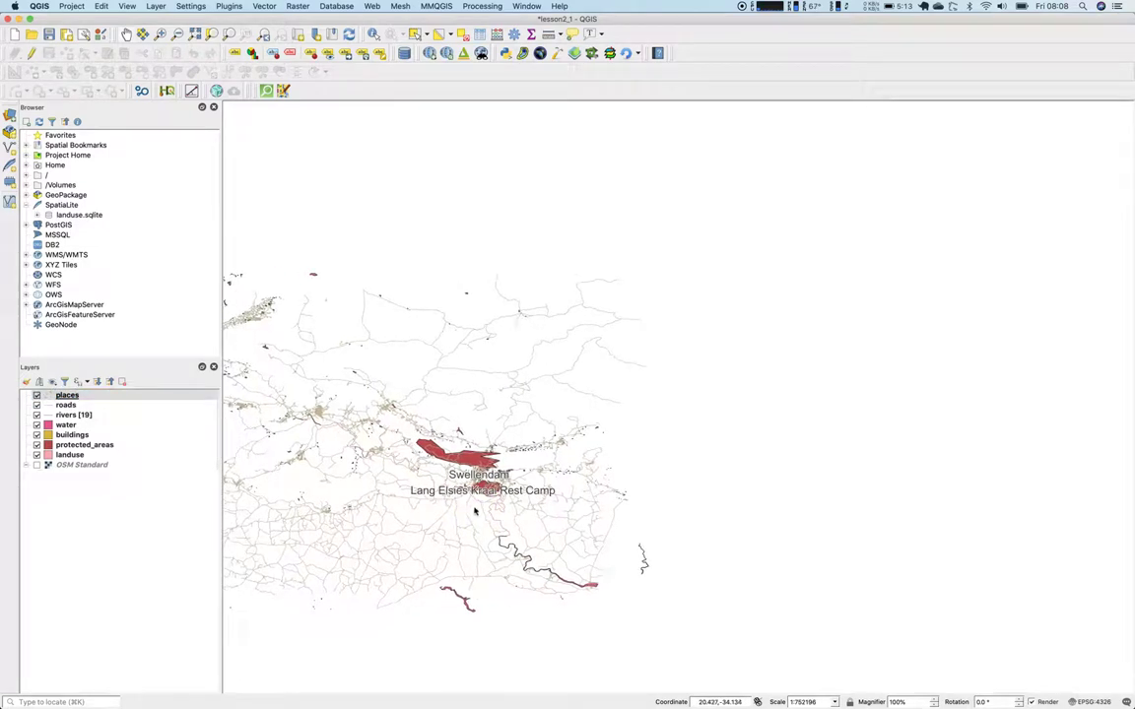
{"action": "left_click", "coordinate": [466, 508]}
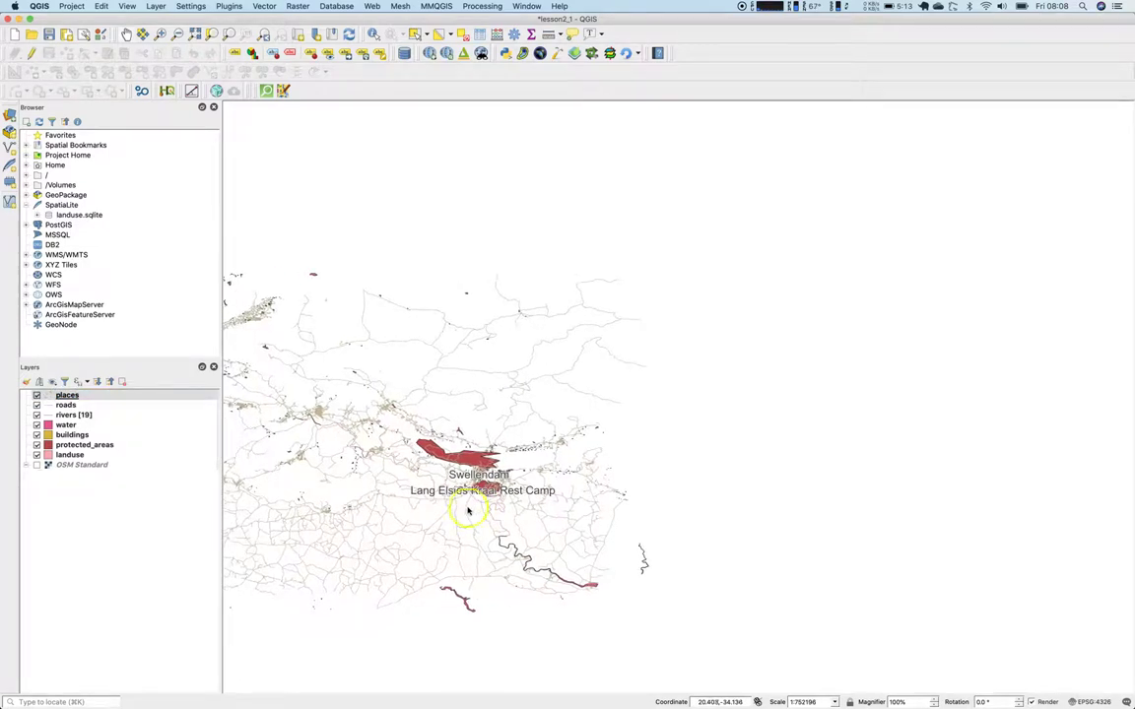
Toggle display of unplaced labels to check which were omitted, then zoom in toward Swellendam
{"action": "left_click", "coordinate": [291, 54]}
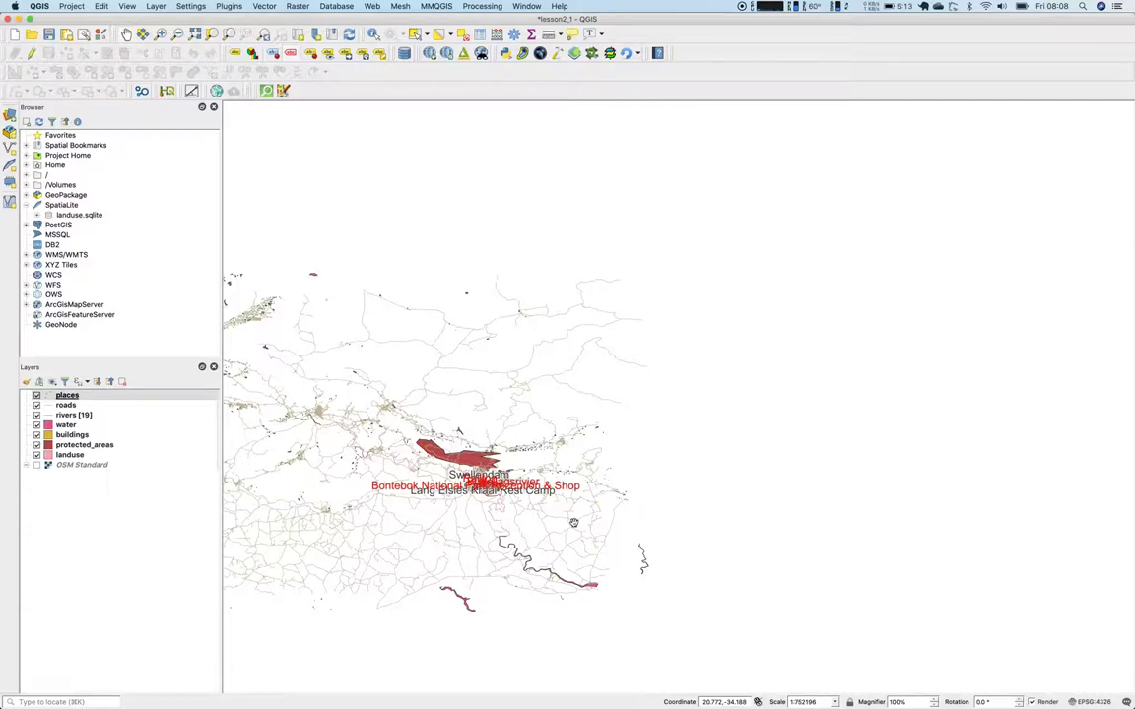
{"action": "left_click", "coordinate": [354, 310]}
{"action": "scroll", "coordinate": [480, 477], "scroll_direction": "up", "scroll_amount": 2}
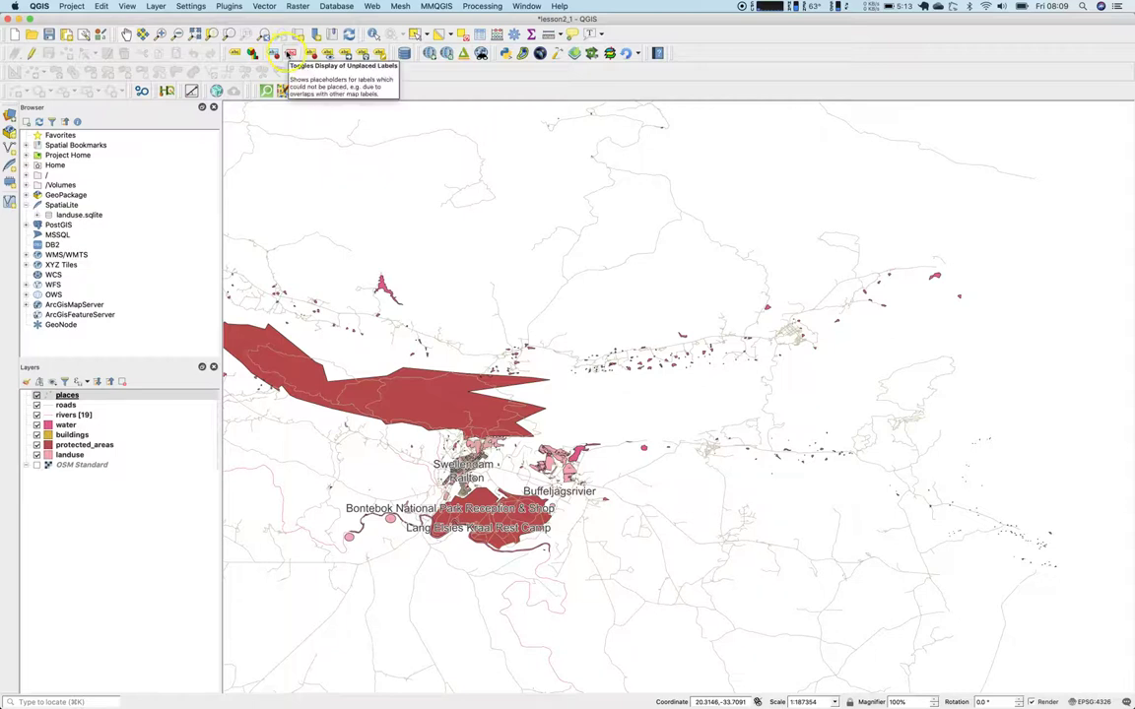
{"action": "scroll", "coordinate": [462, 476], "scroll_direction": "up", "scroll_amount": 1}
Zoom in over Swellendam to about 1:46789 so all place names read clearly
{"action": "scroll", "coordinate": [487, 480], "scroll_direction": "up", "scroll_amount": 1}
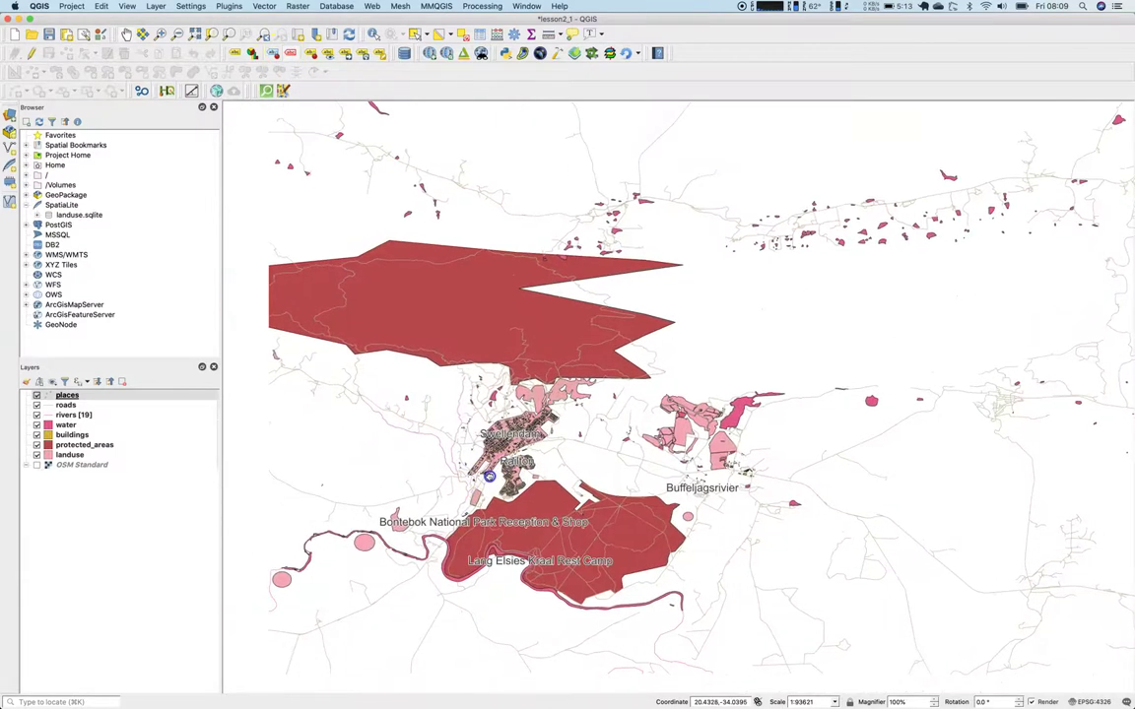